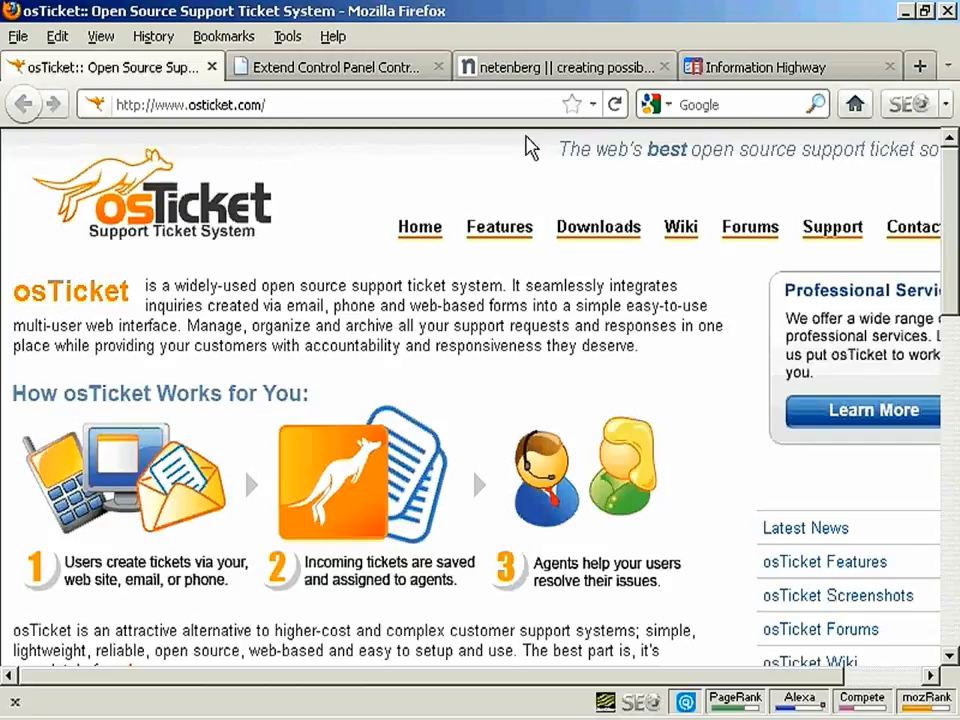
Switch to the netenberg tab to view Fantastico De Luxe's script list
left_click(542, 67)
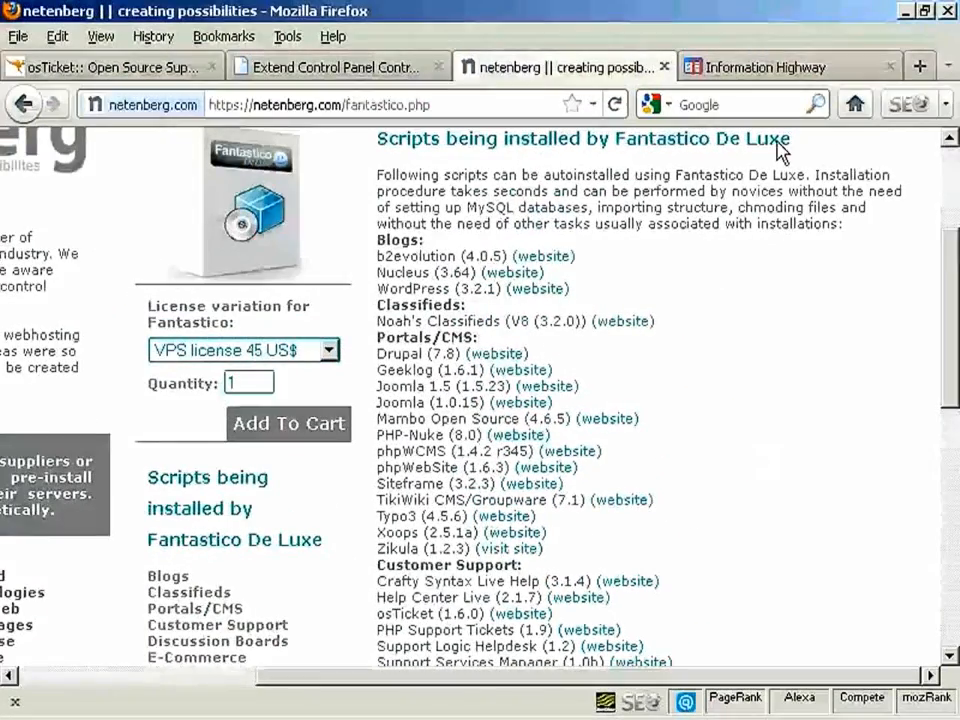
View the osTicket listings in the Plesk installer, then in Extend Control Panel
left_click(810, 69)
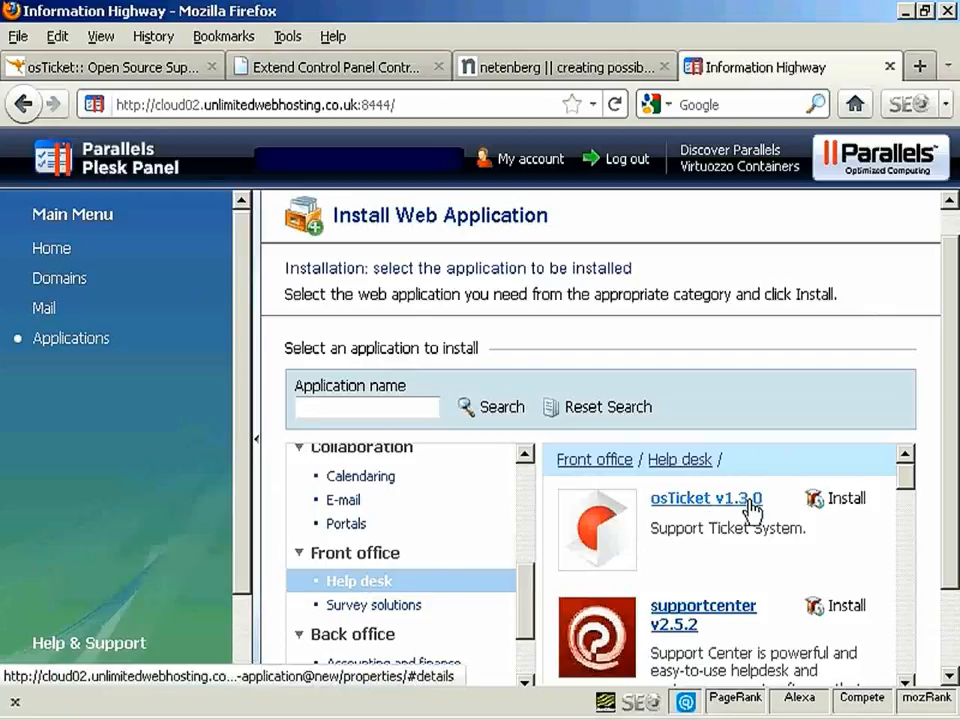
left_click(343, 68)
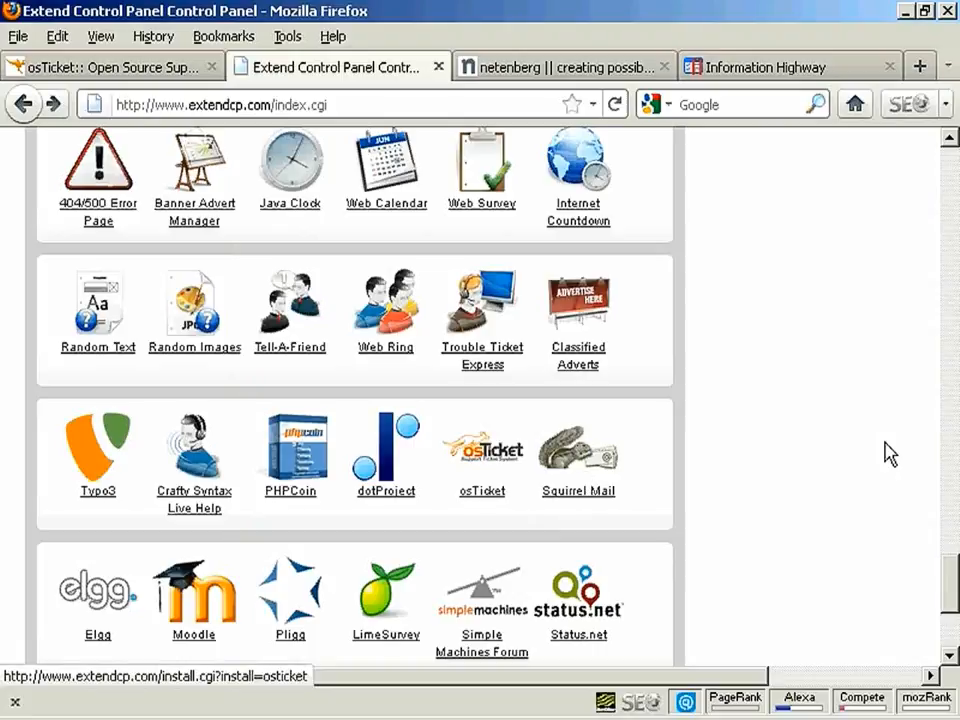
Scroll the Extend Control Panel application grid and choose osTicket to install
mouse_move(954, 580)
left_mouse_down()
mouse_move(954, 468)
mouse_move(953, 585)
left_mouse_up()
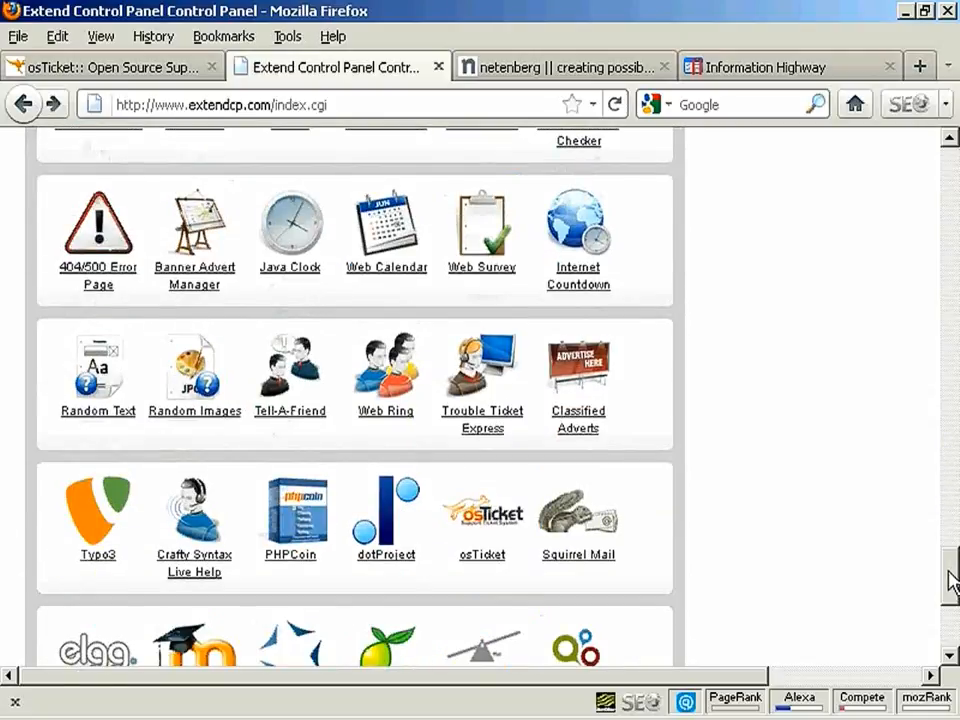
left_click(489, 568)
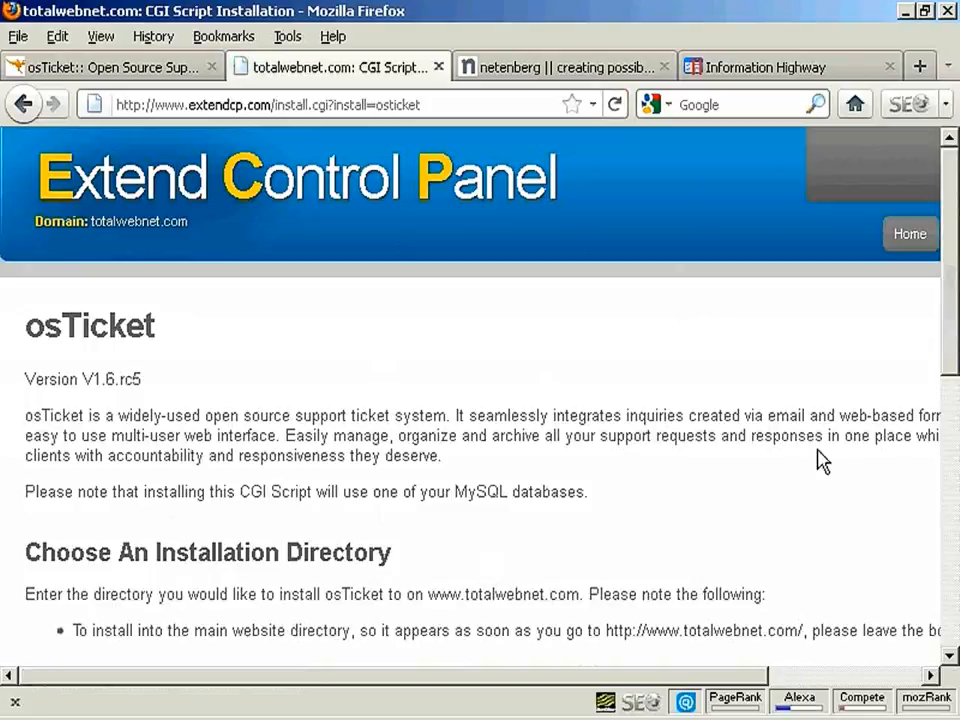
Enter blog/helpdesk as the installation directory and install osTicket
left_click_drag(949, 231, 952, 352)
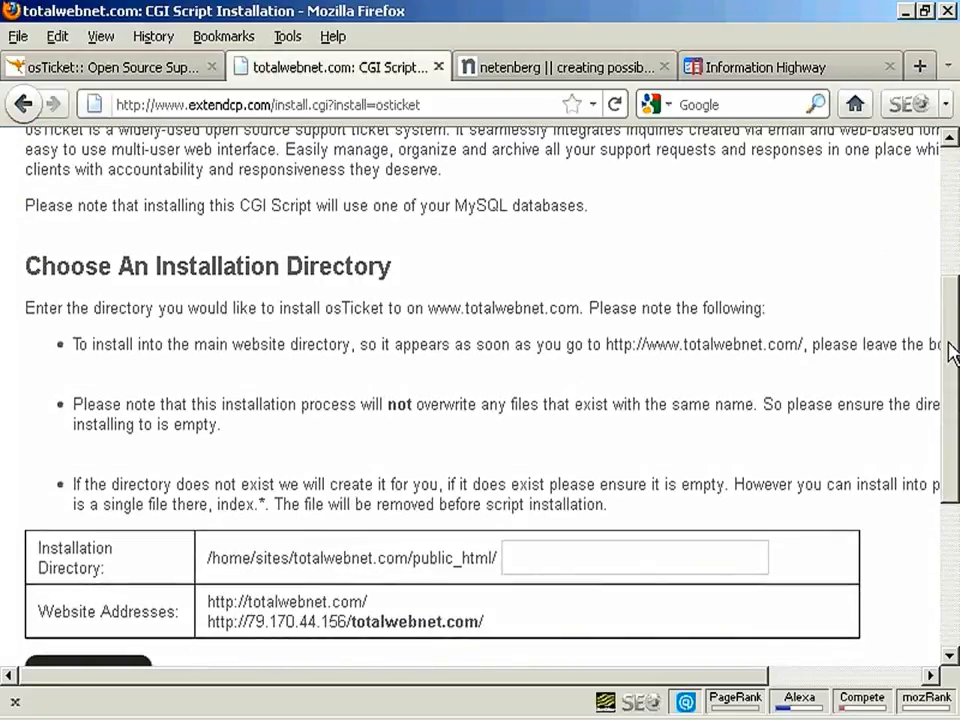
left_click_drag(952, 352, 952, 412)
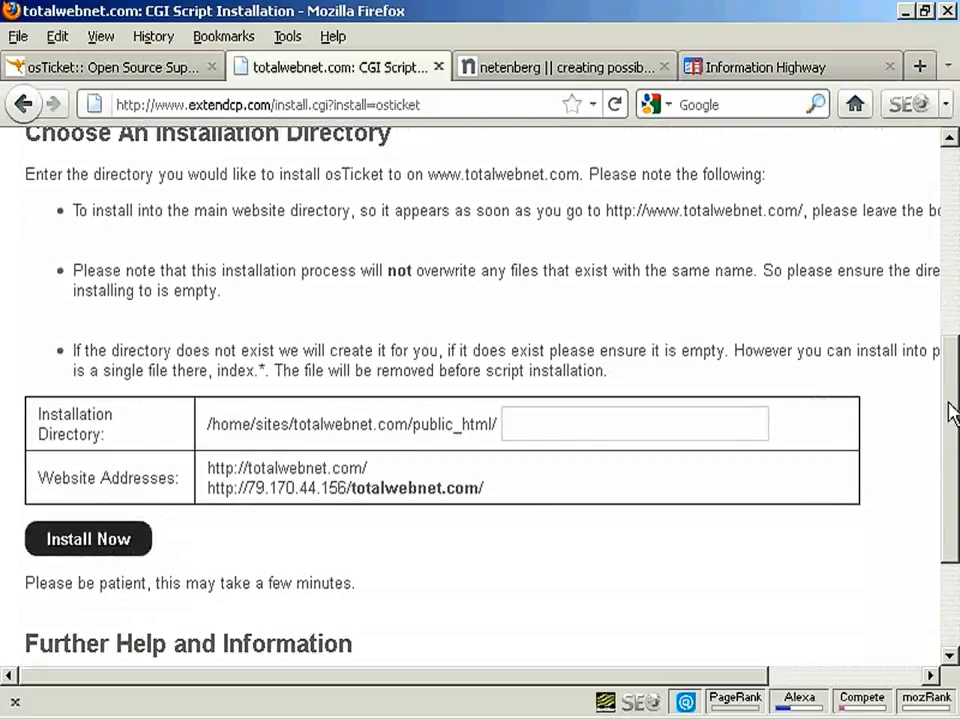
left_click(514, 424)
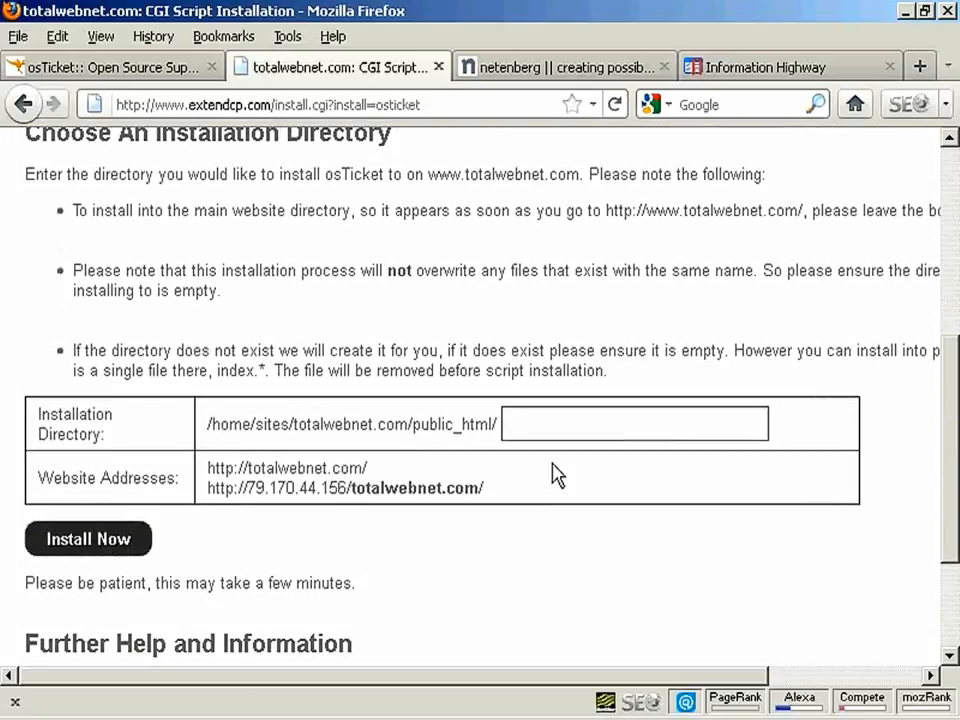
type("blog/hel")
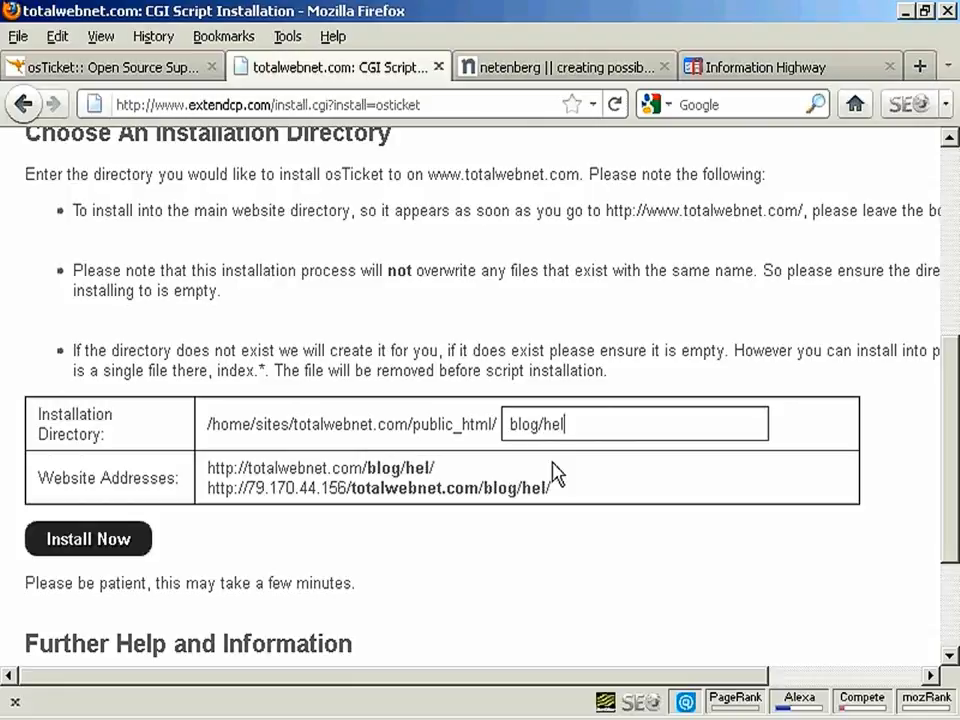
type("pdesk")
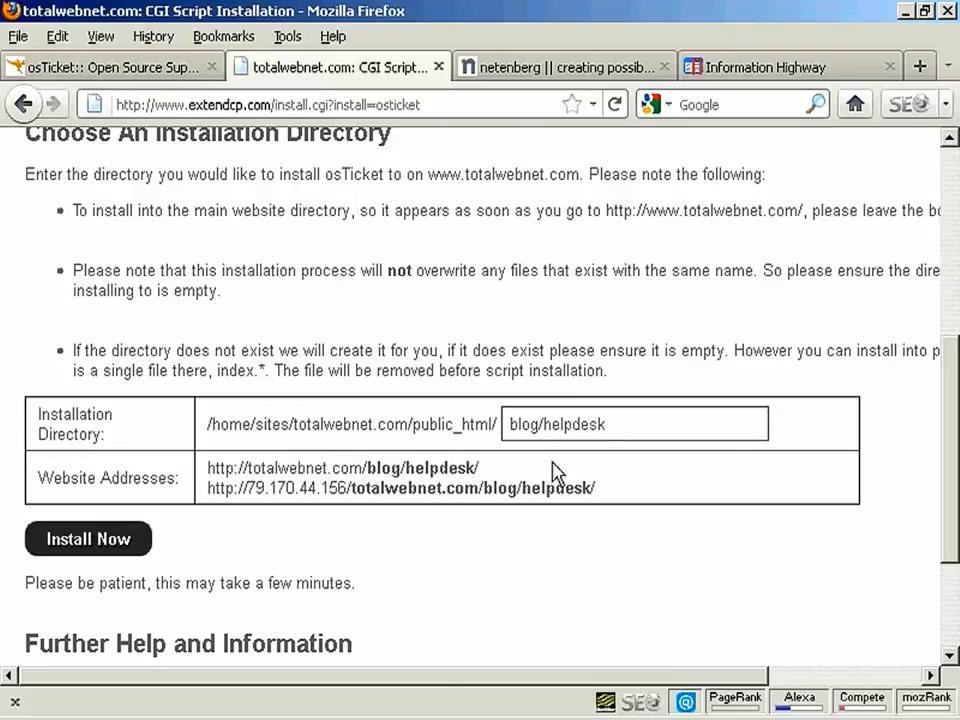
left_click(90, 548)
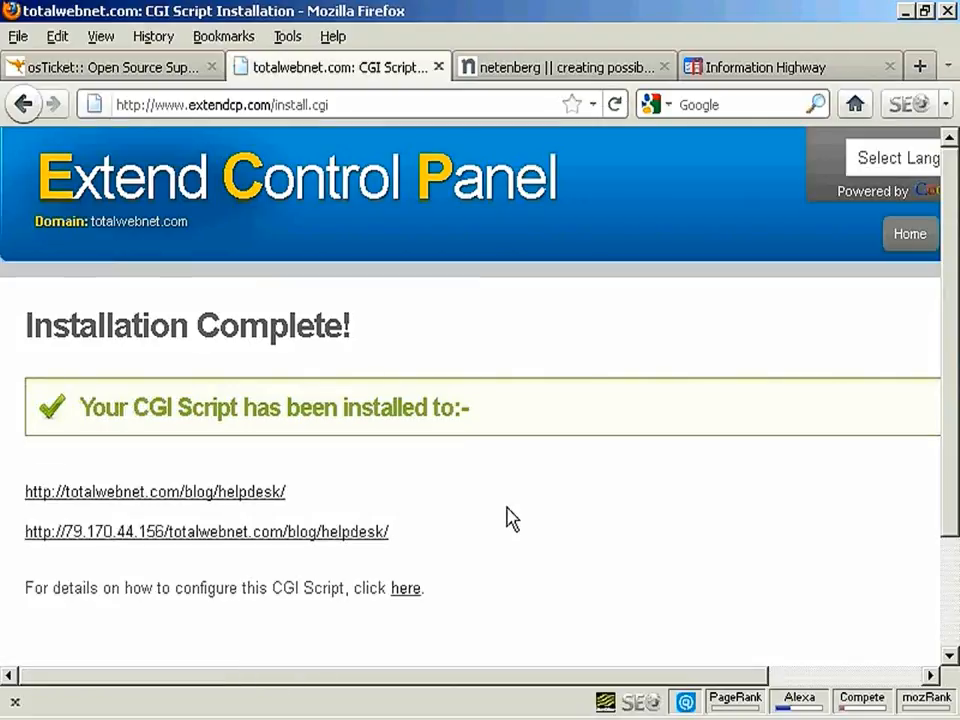
Open the configuration details and follow the totalwebnet.com/blog/helpdesk link
scroll(507, 518, "down", 3)
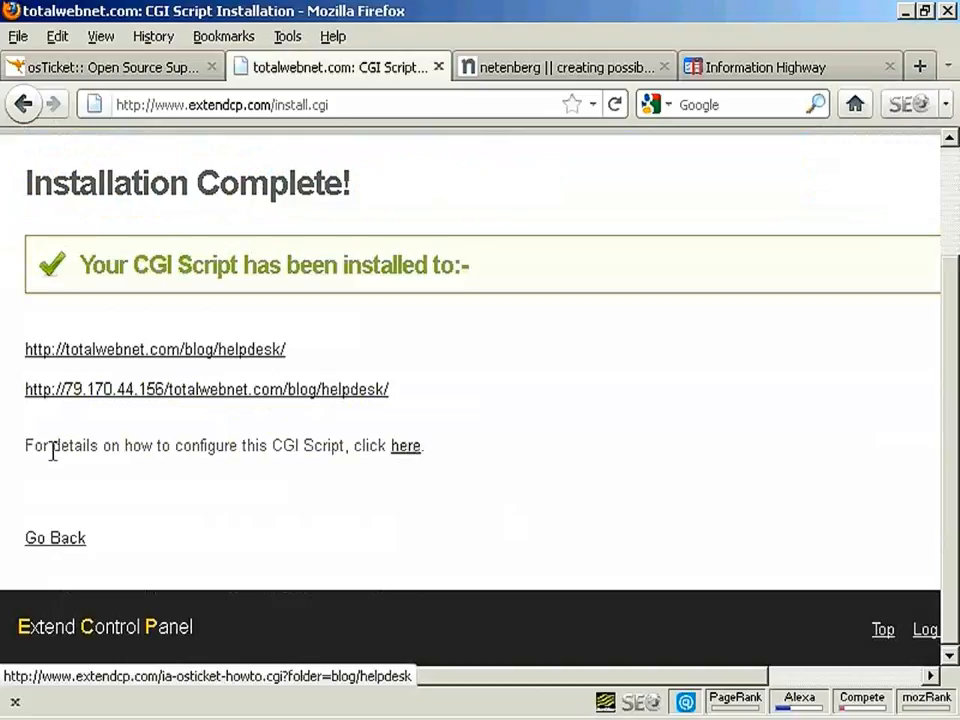
left_click(401, 457)
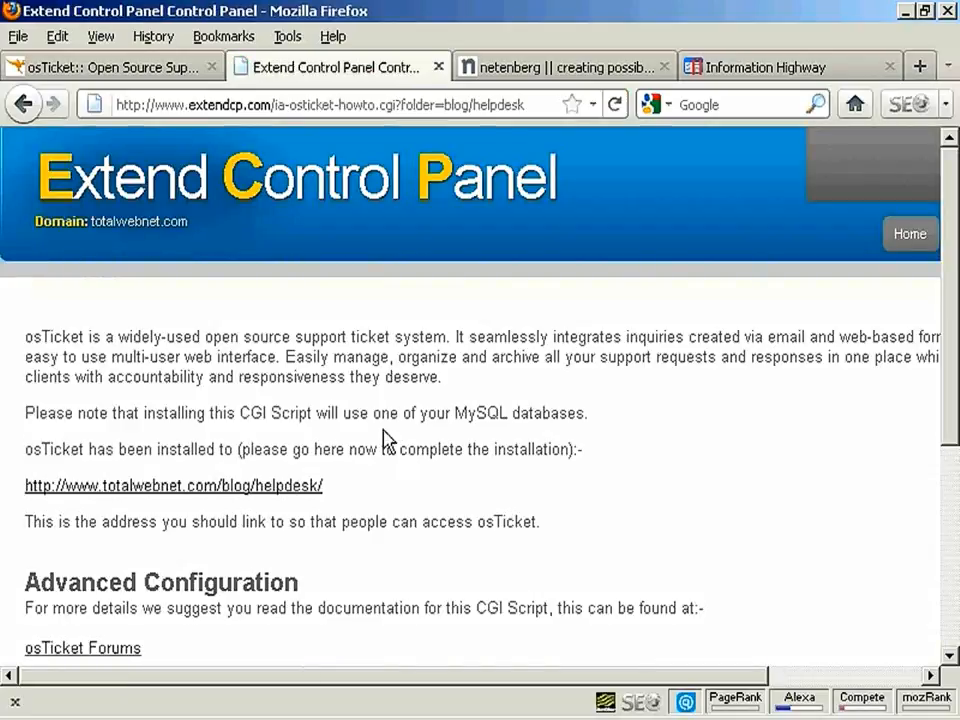
scroll(384, 439, "down", 5)
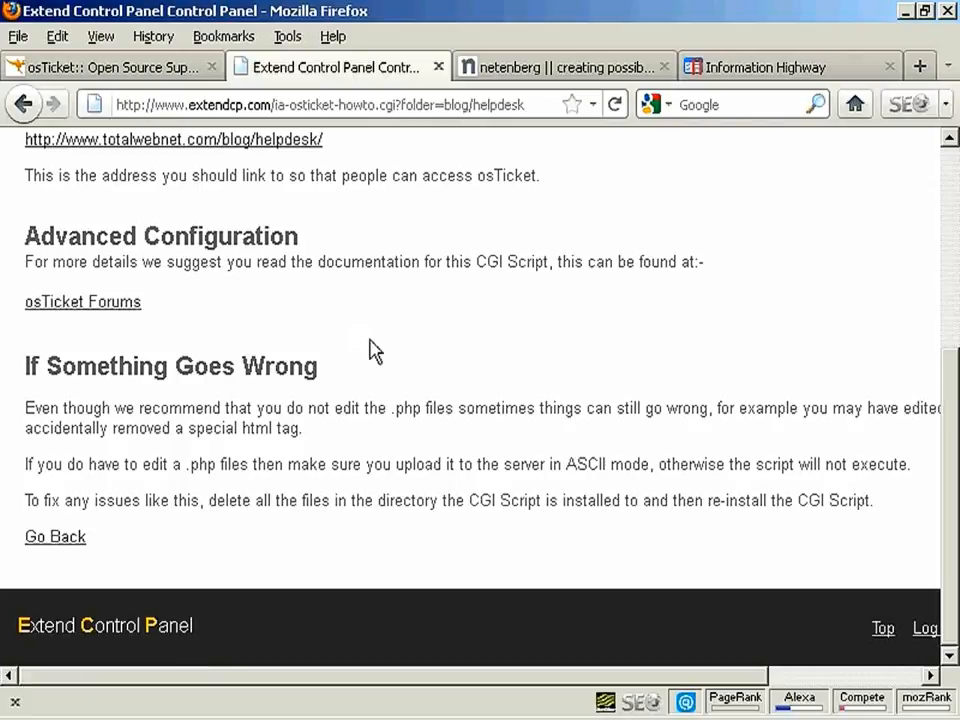
scroll(373, 345, "up", 5)
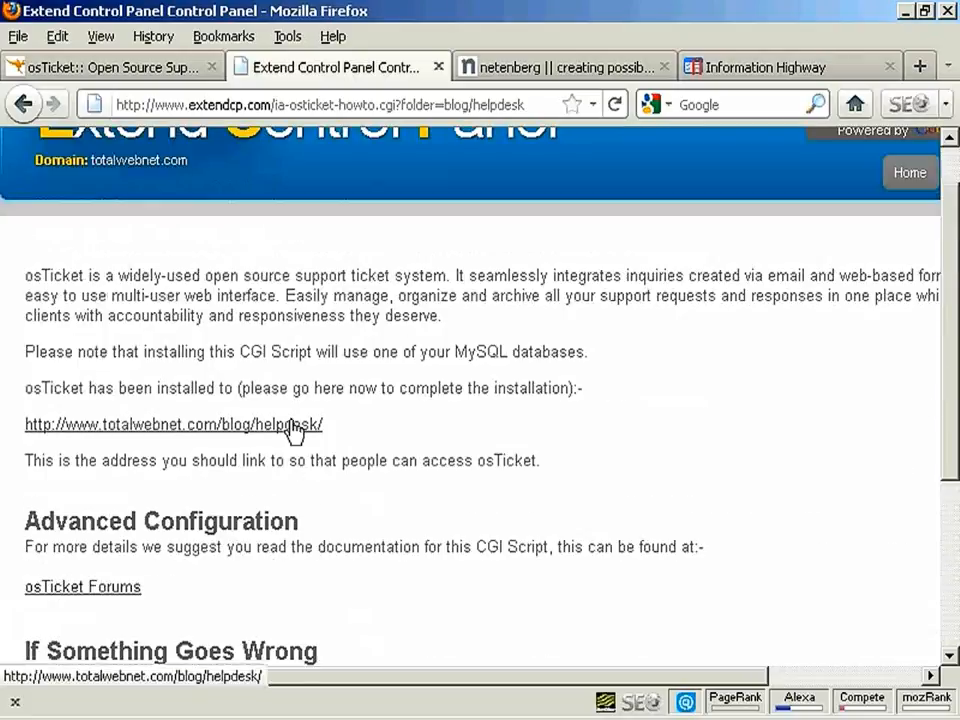
left_click(272, 427)
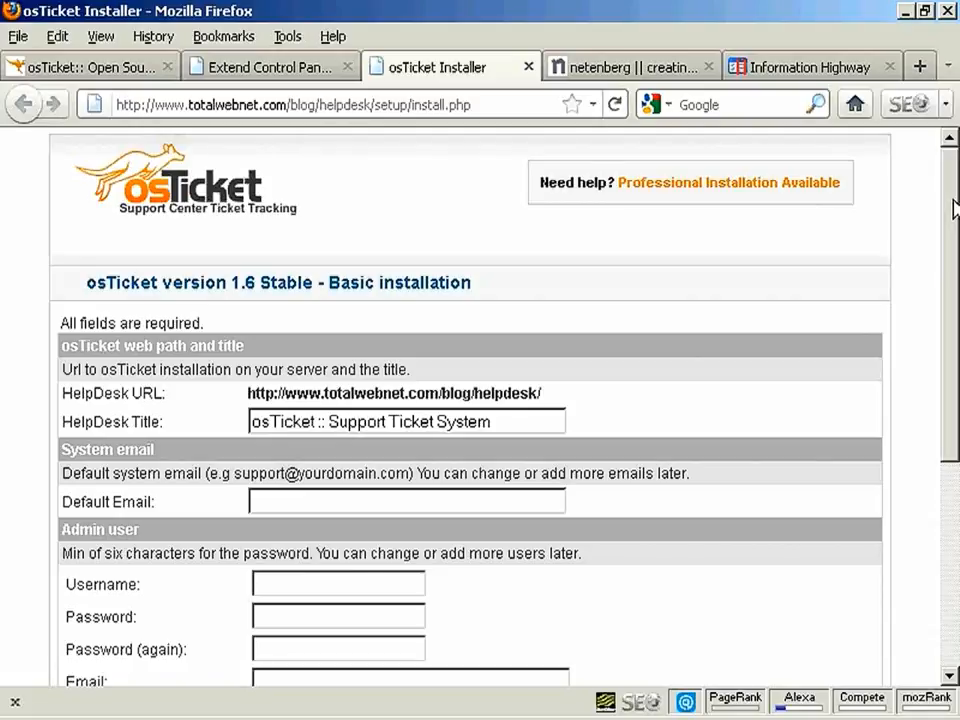
Replace the HelpDesk Title with 'Help Desk' and enter the default system e-mail address
left_click_drag(955, 207, 955, 283)
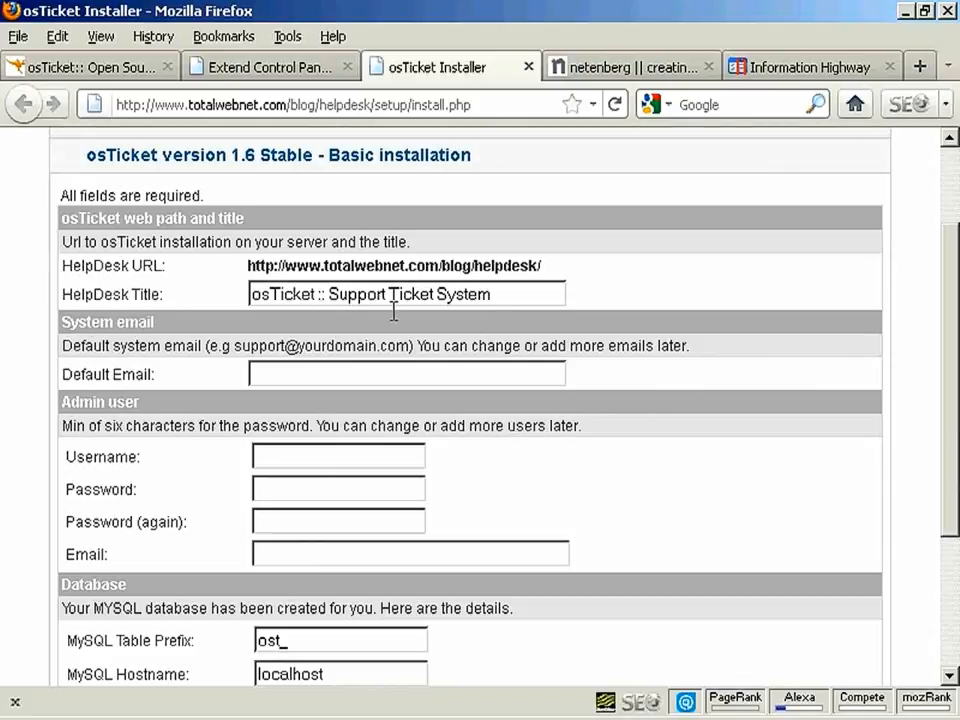
left_click_drag(566, 294, 222, 308)
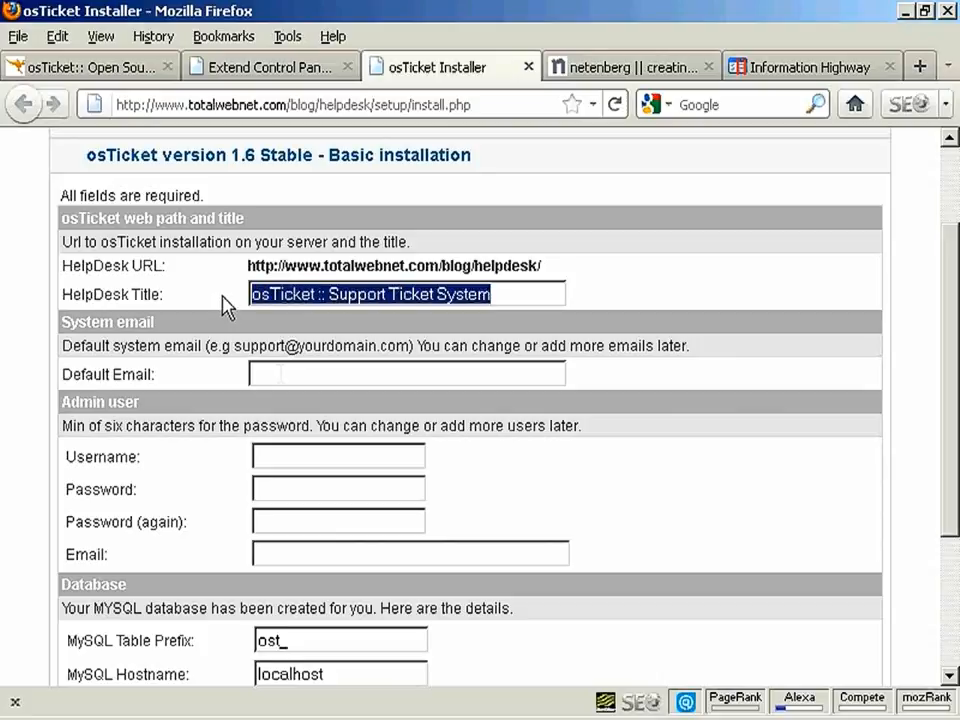
type("Help Desk")
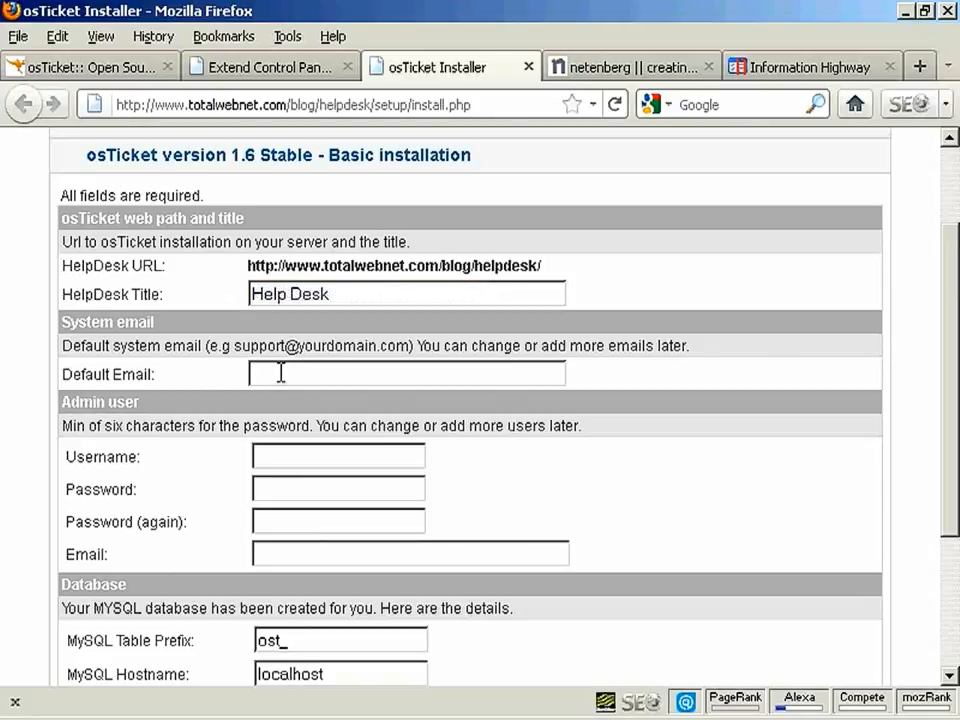
left_click(281, 373)
left_click_drag(952, 290, 955, 302)
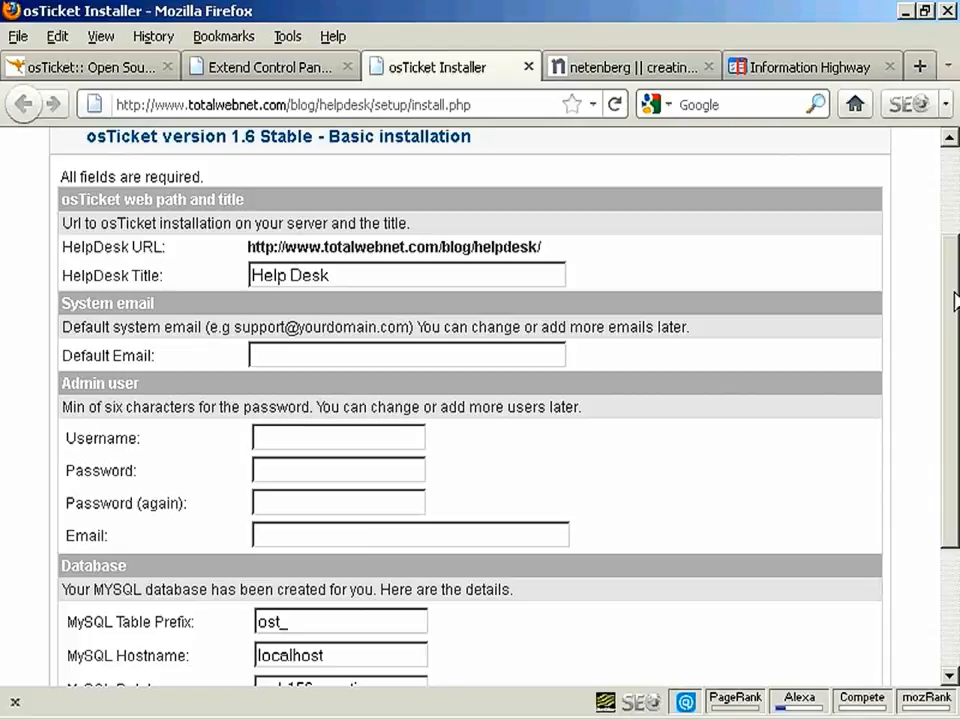
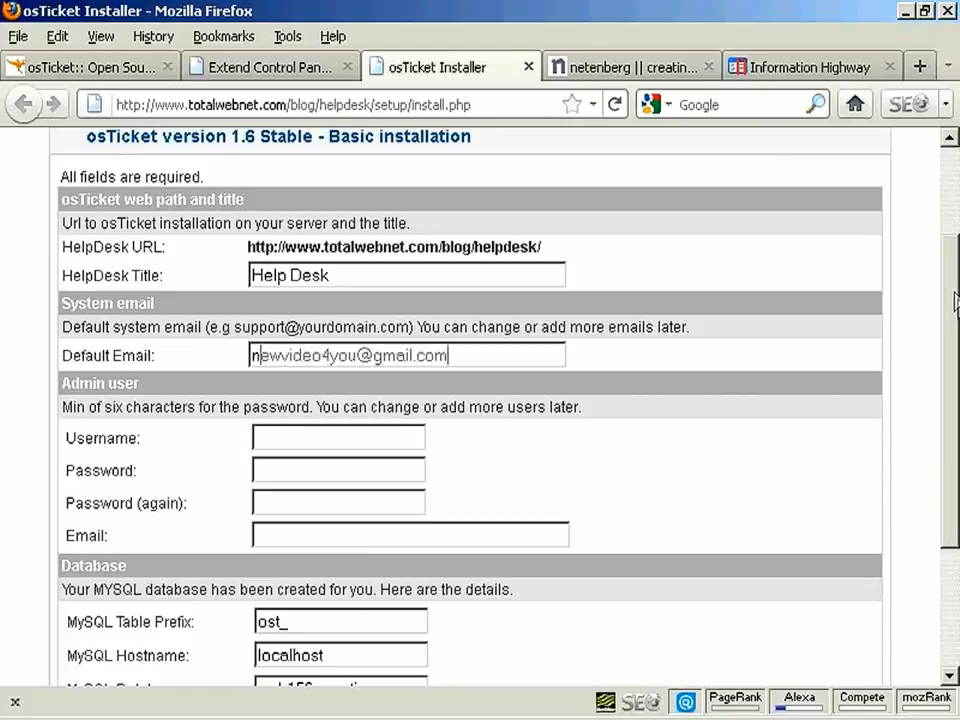
scroll(955, 320, "down", 1)
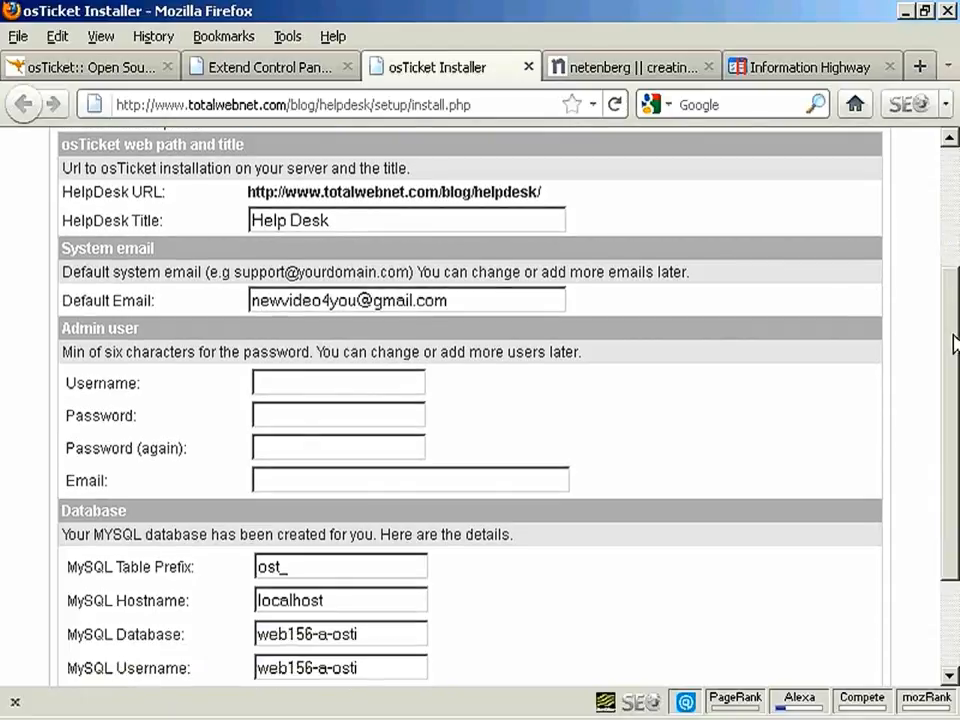
Fill in the admin username, pasted password twice and admin e-mail, then submit Install
scroll(955, 345, "down", 1)
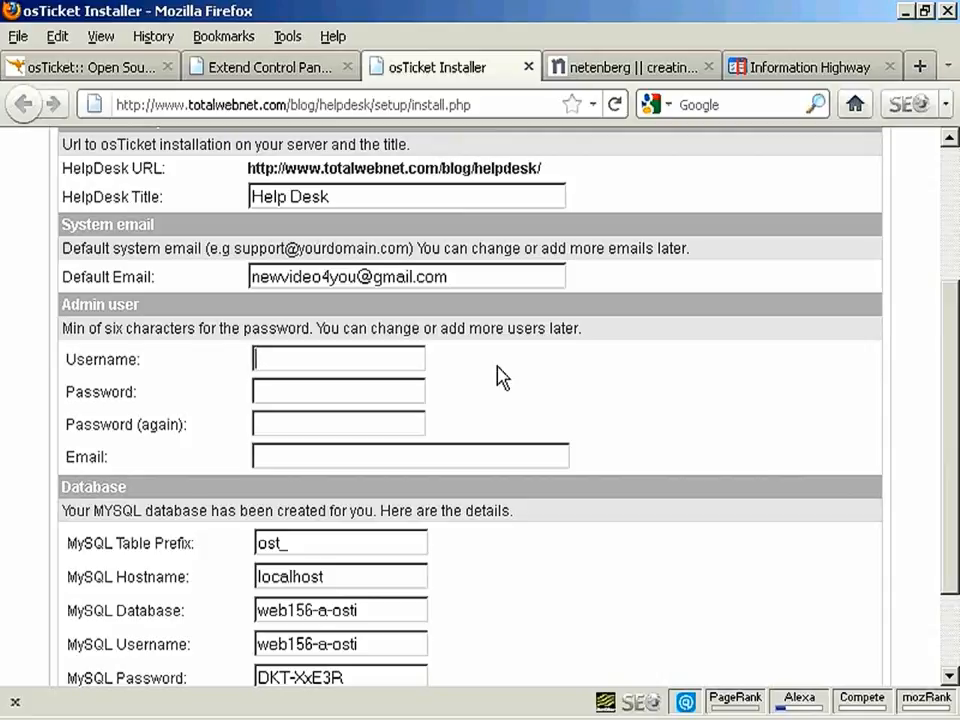
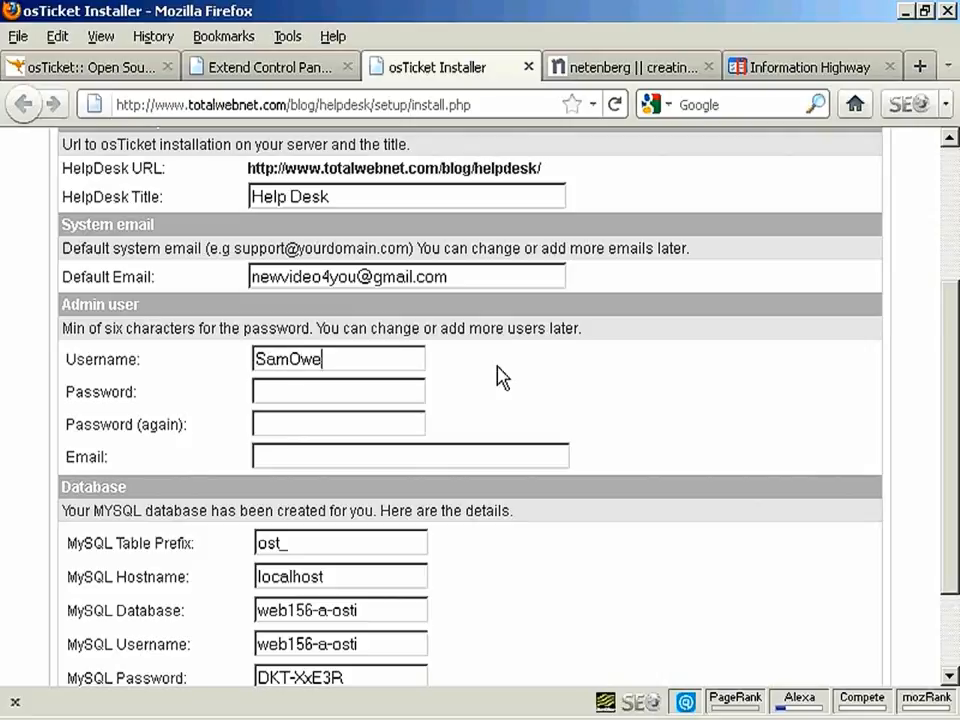
left_click(280, 388)
key("ctrl+v")
left_click(274, 423)
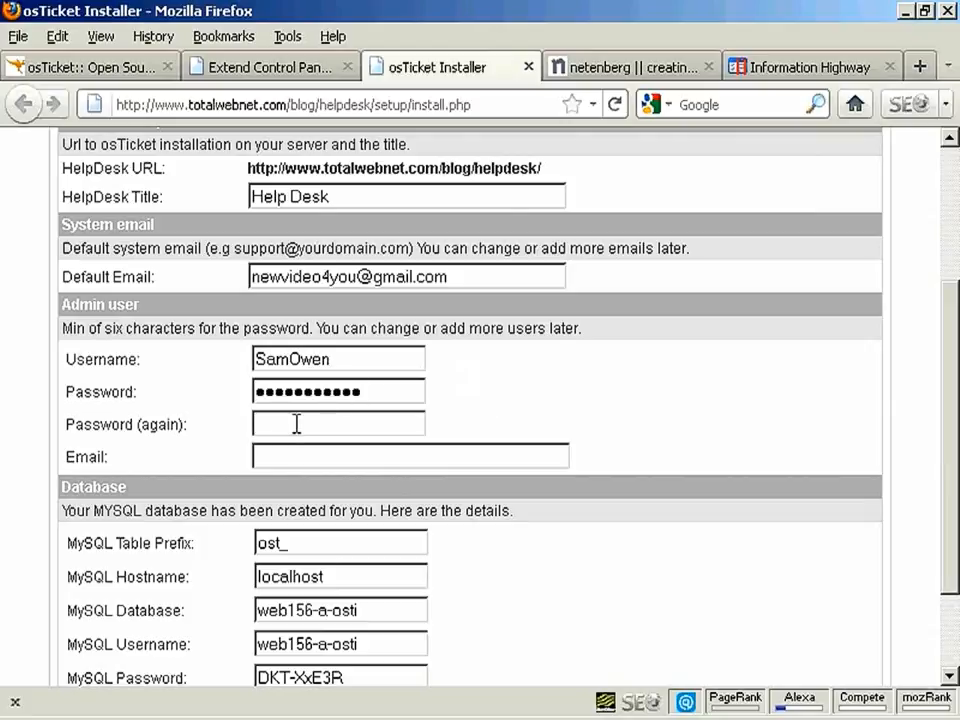
key("ctrl+v")
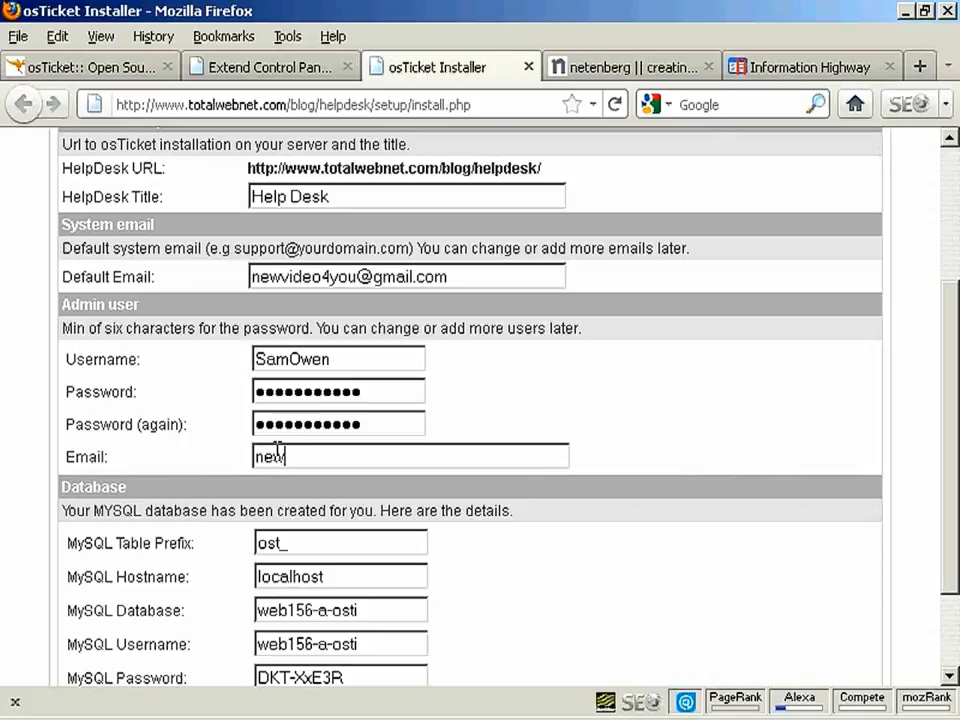
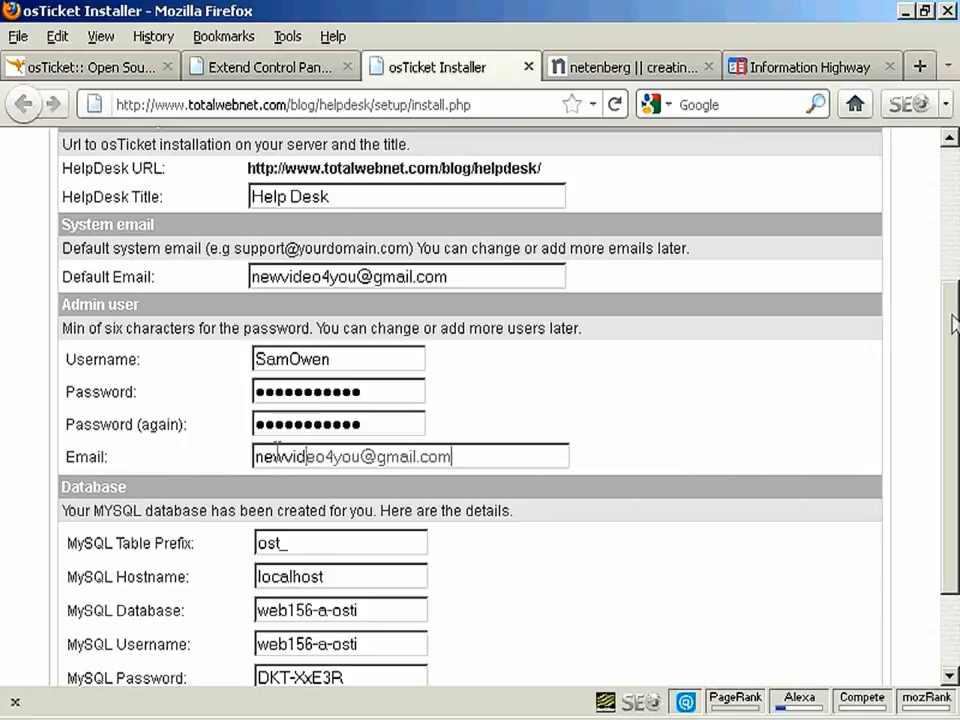
left_click_drag(952, 322, 952, 398)
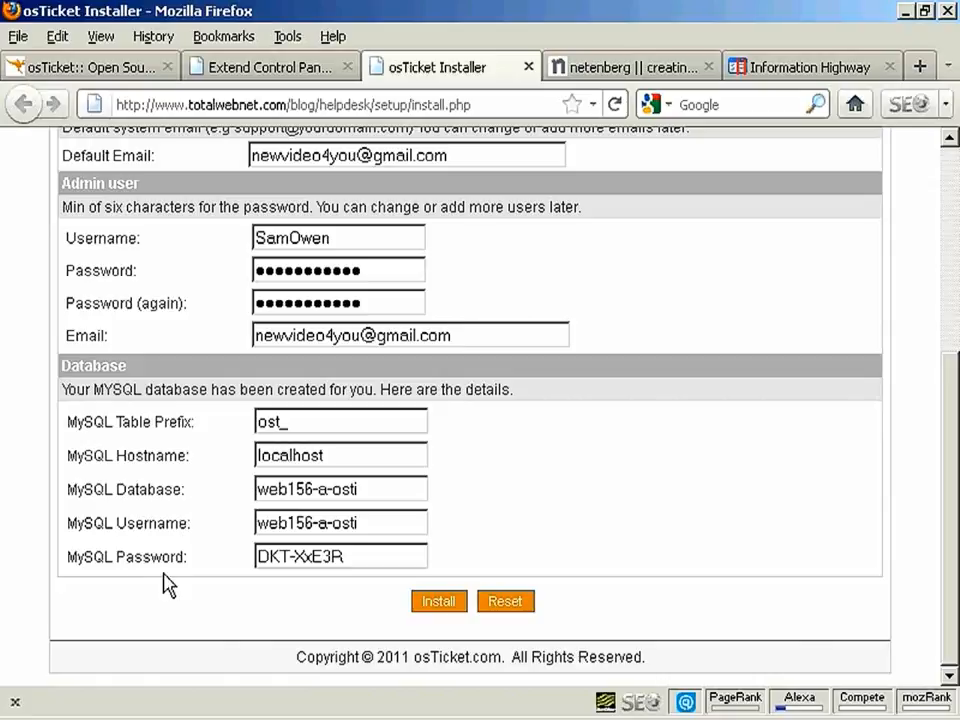
left_click(446, 600)
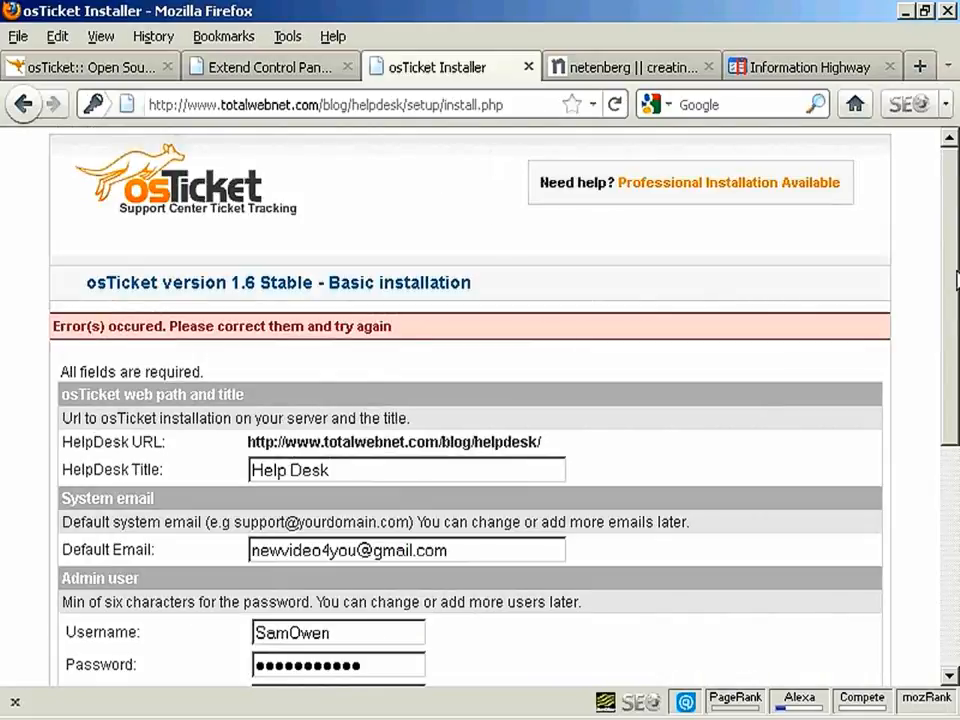
Resubmit the corrected install form to finish osTicket's basic installation
scroll(470, 400, "down", 6)
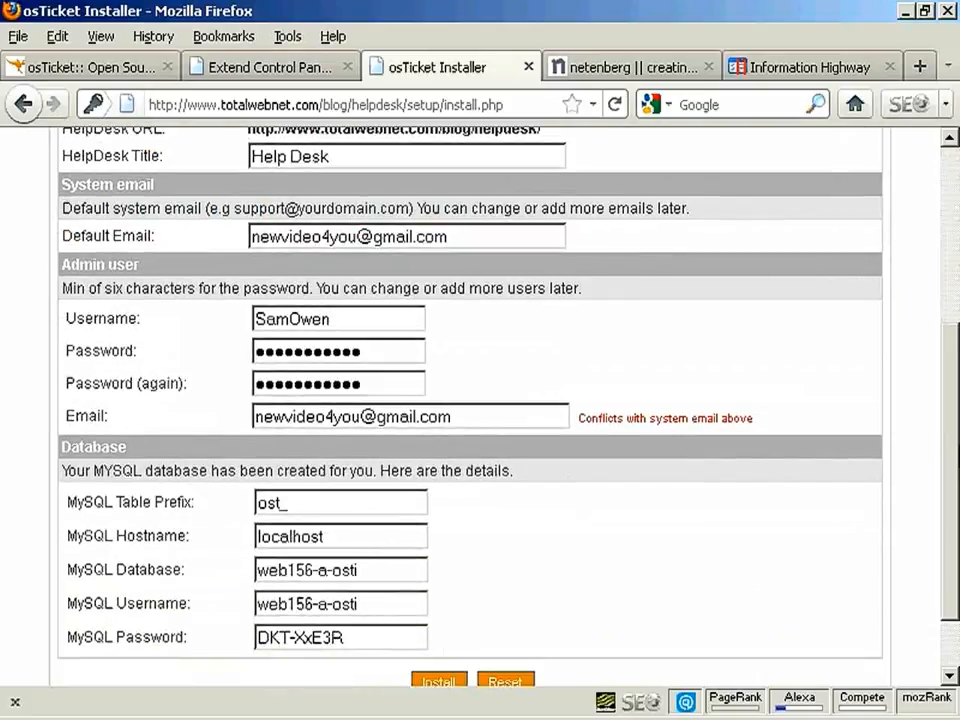
scroll(449, 369, "down", 1)
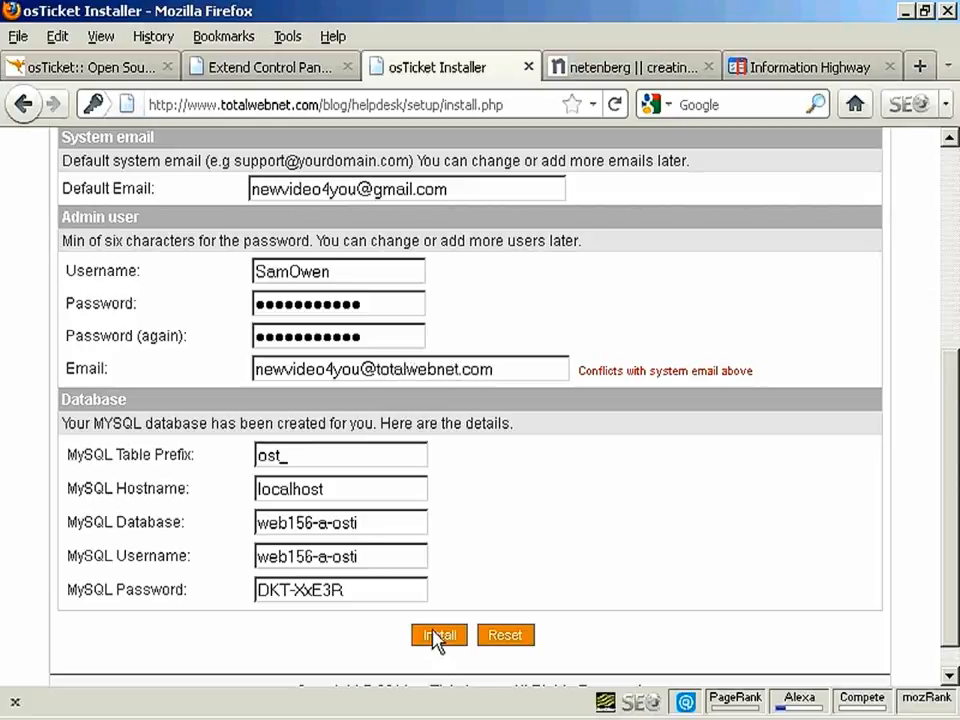
left_click(436, 637)
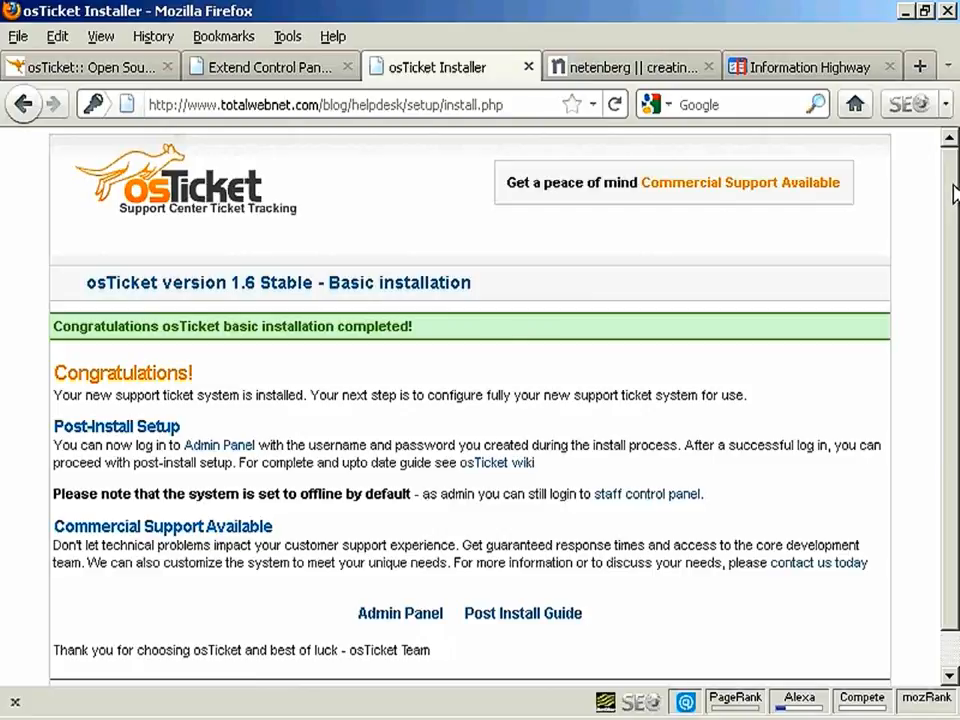
Log in to the Admin Panel with the administrator's username and password
left_click_drag(955, 195, 955, 231)
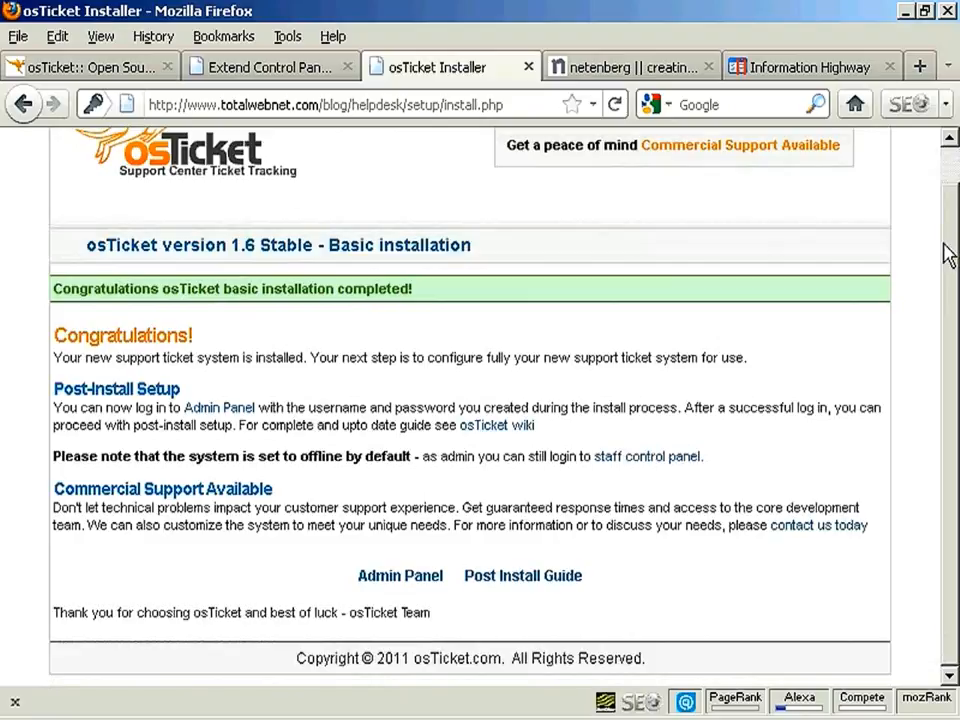
left_click(405, 580)
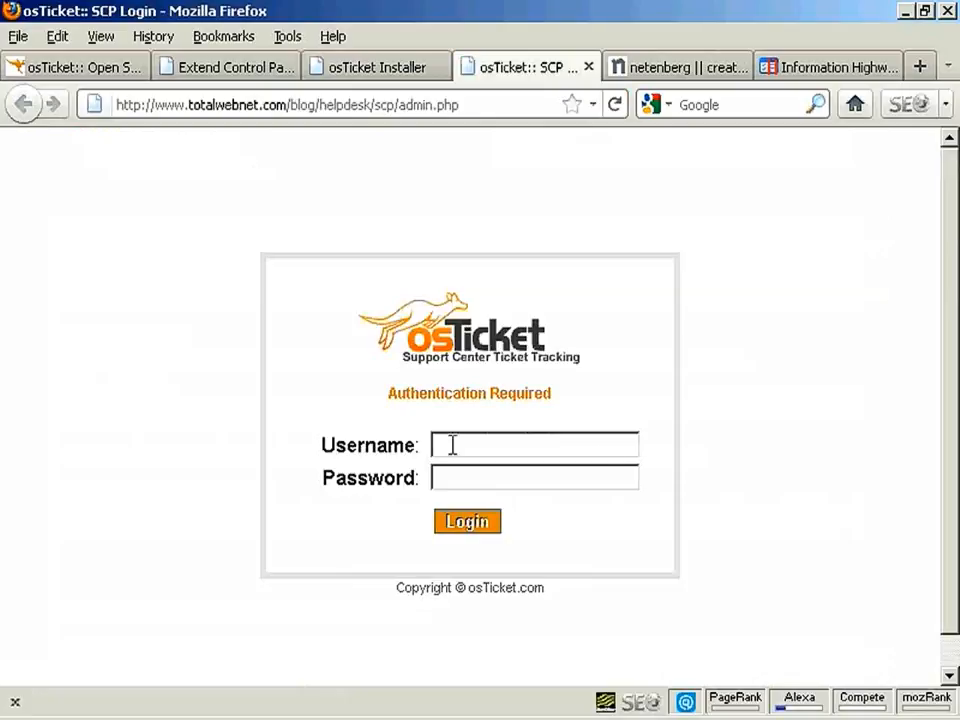
left_click(452, 445)
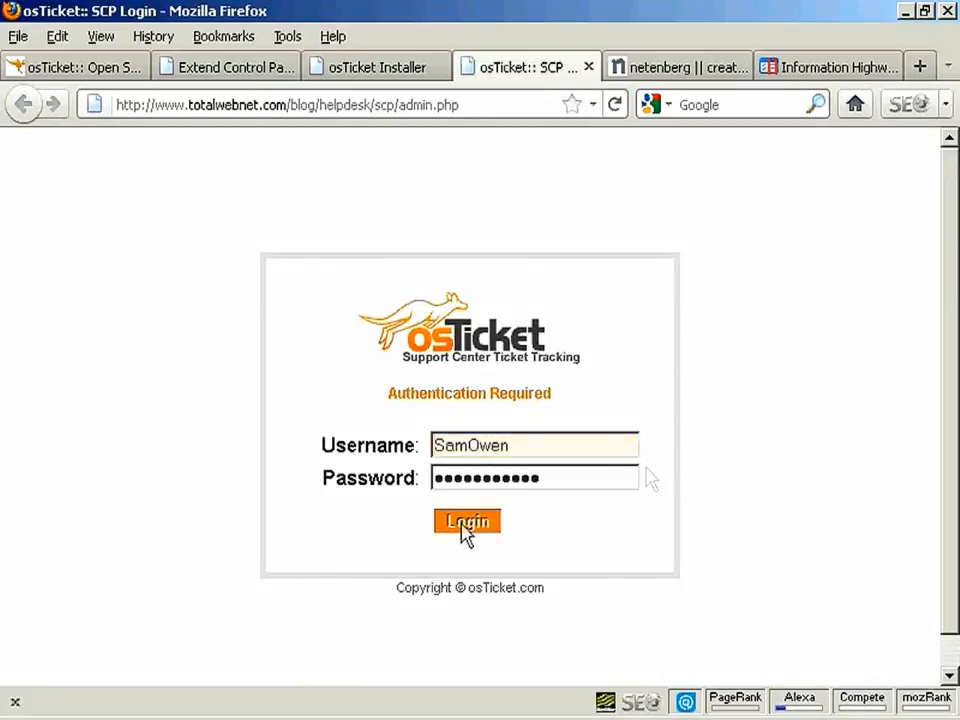
left_click(465, 522)
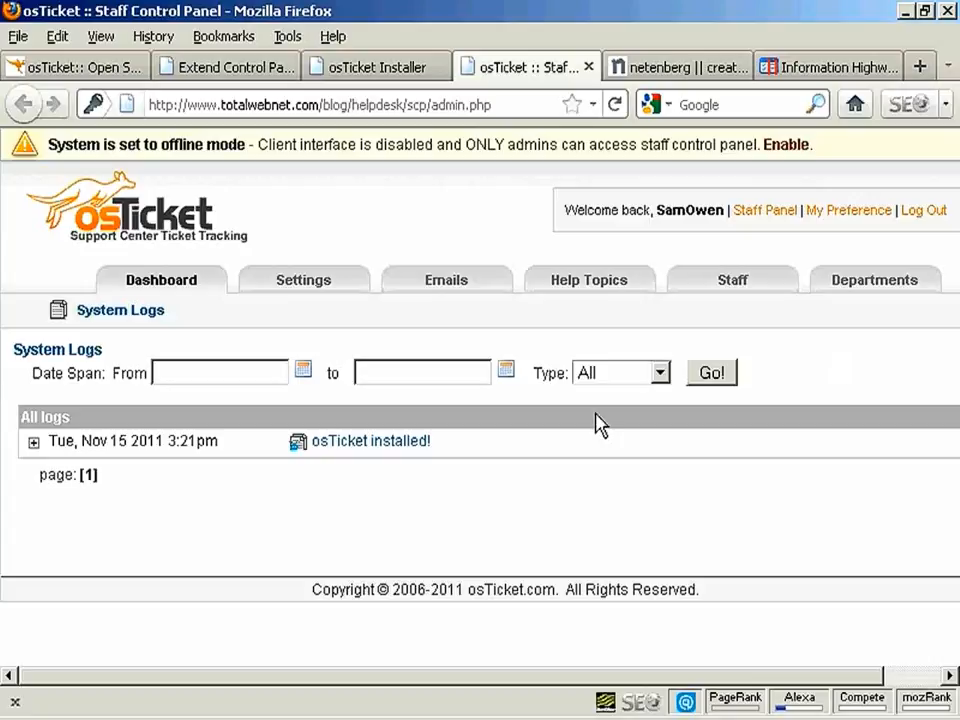
Open the general settings, keeping Support Dept as the default department
left_click(305, 284)
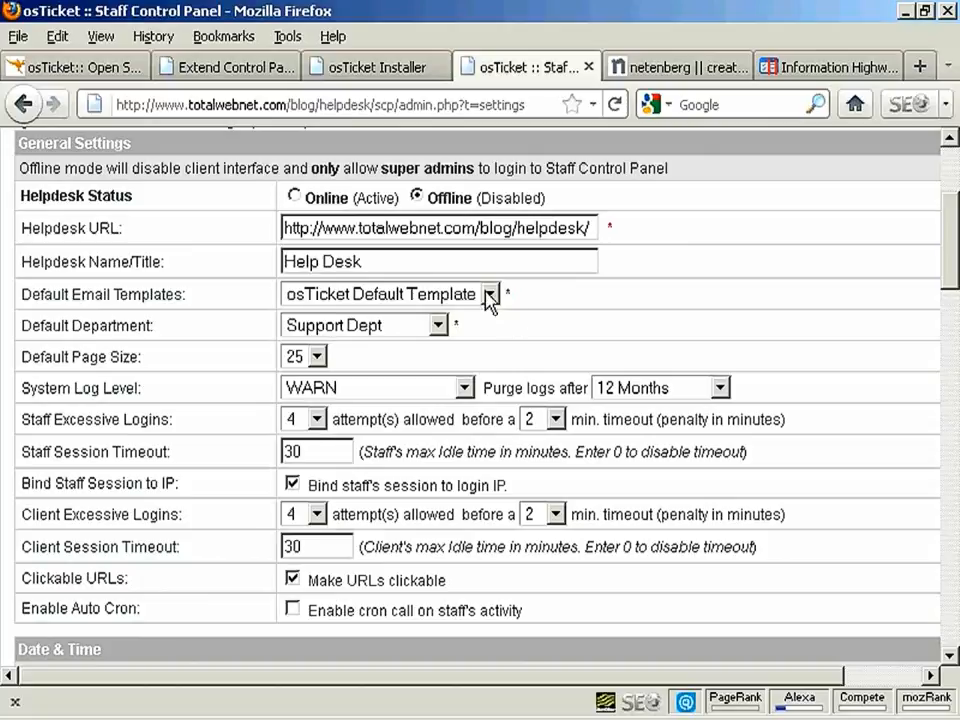
left_click(438, 327)
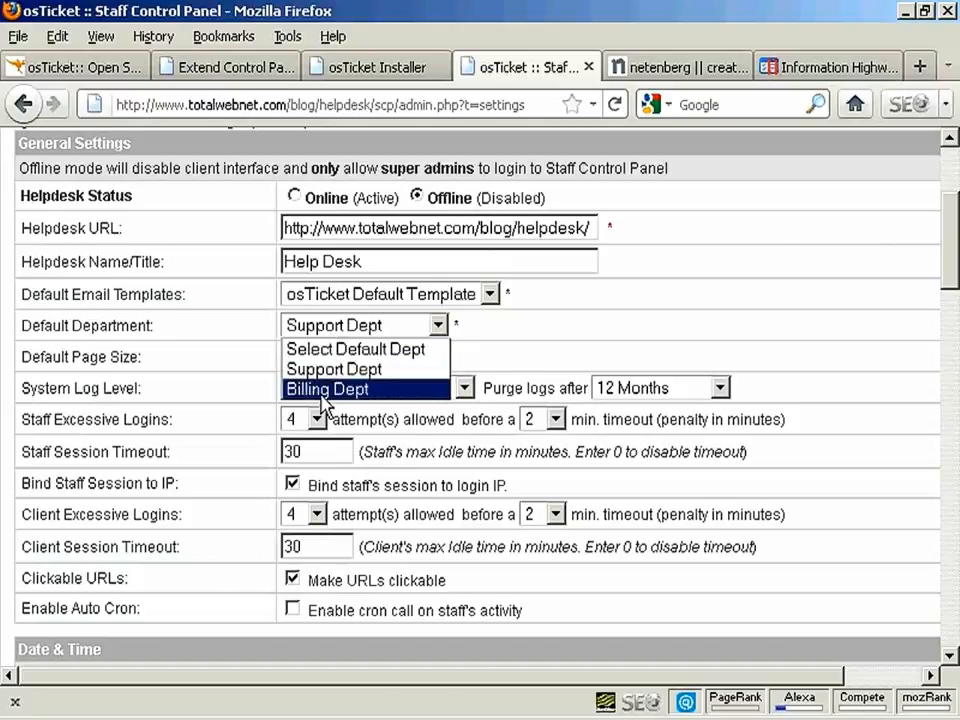
left_click(540, 340)
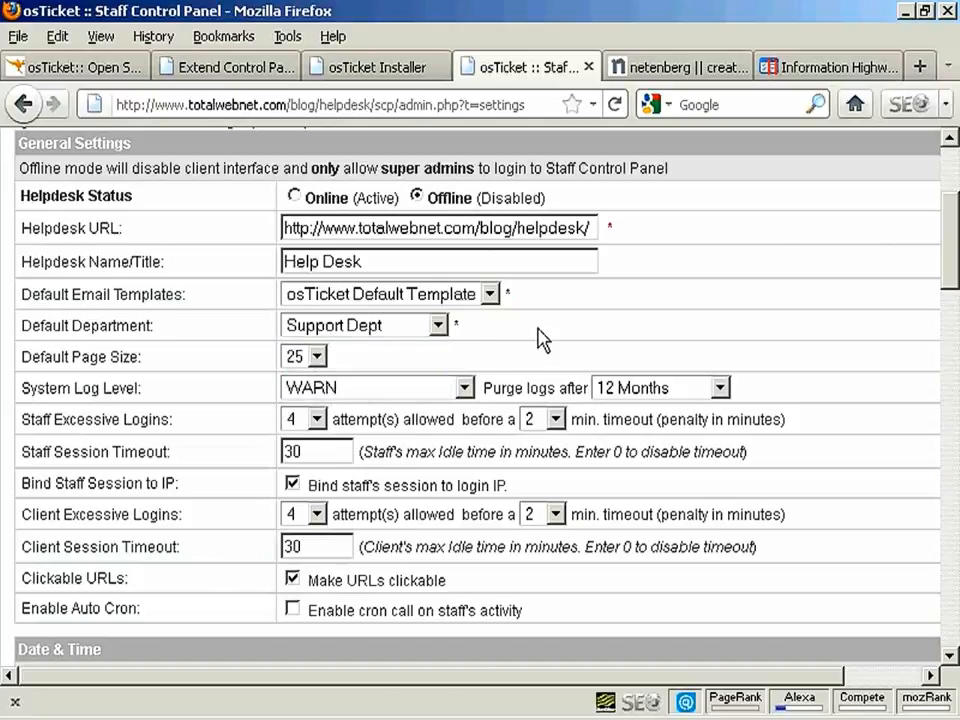
scroll(957, 250, "down", 3)
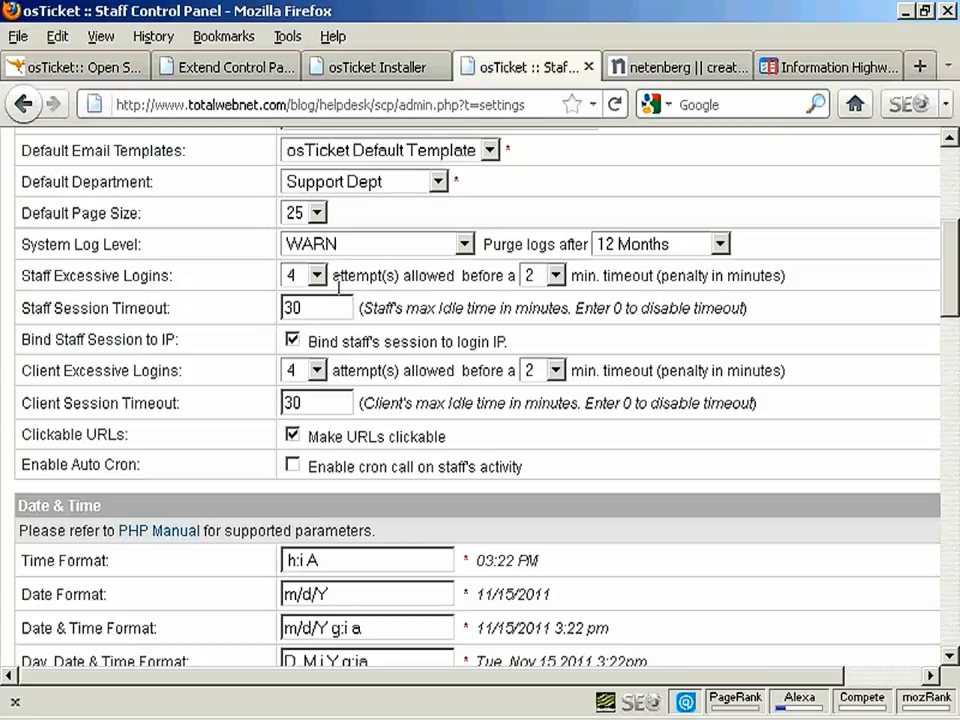
Limit staff to 3 login attempts with a 5-minute lockout
left_click(316, 280)
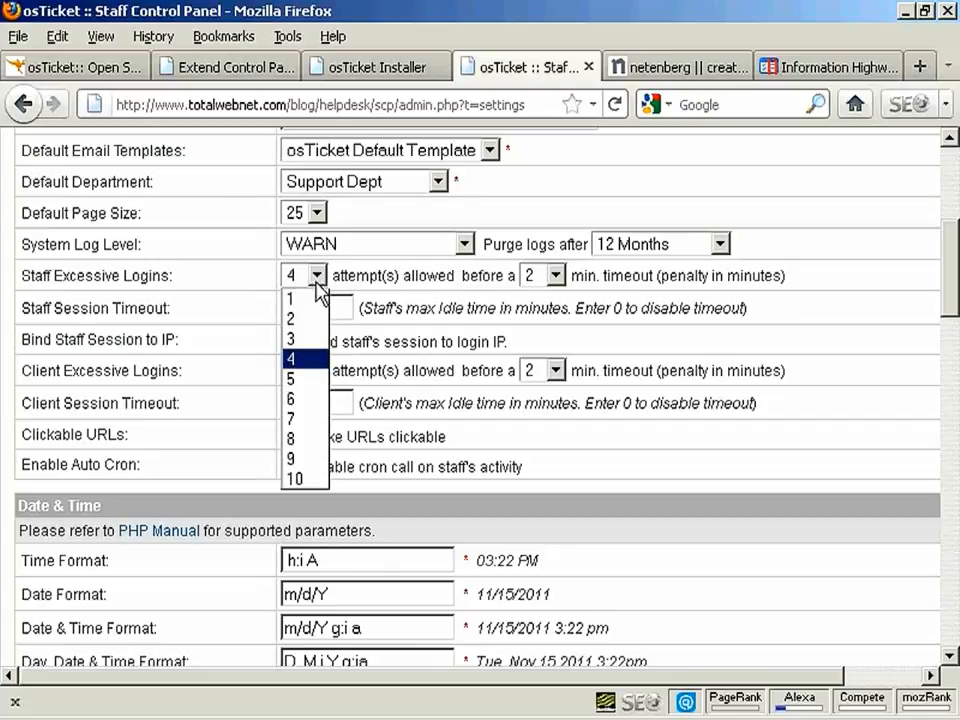
left_click(300, 338)
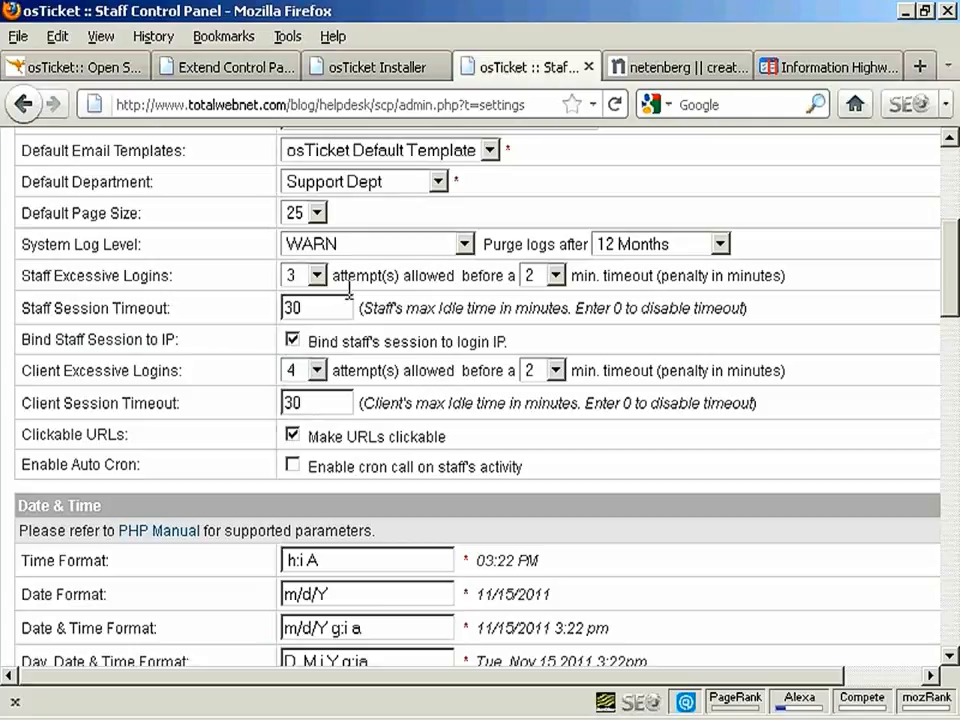
left_click(556, 276)
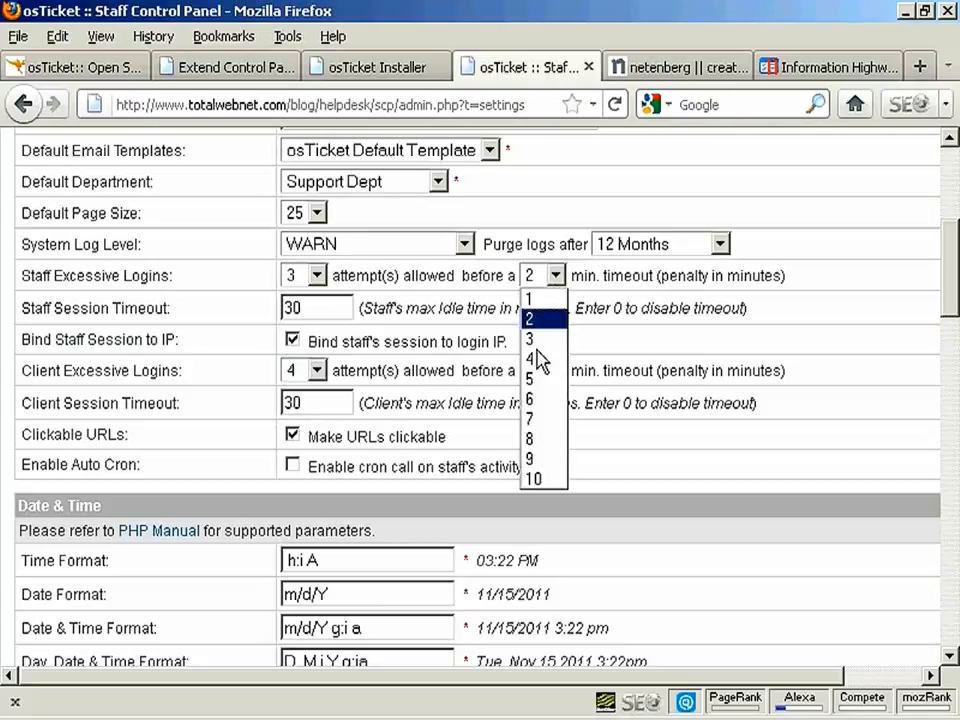
left_click(538, 380)
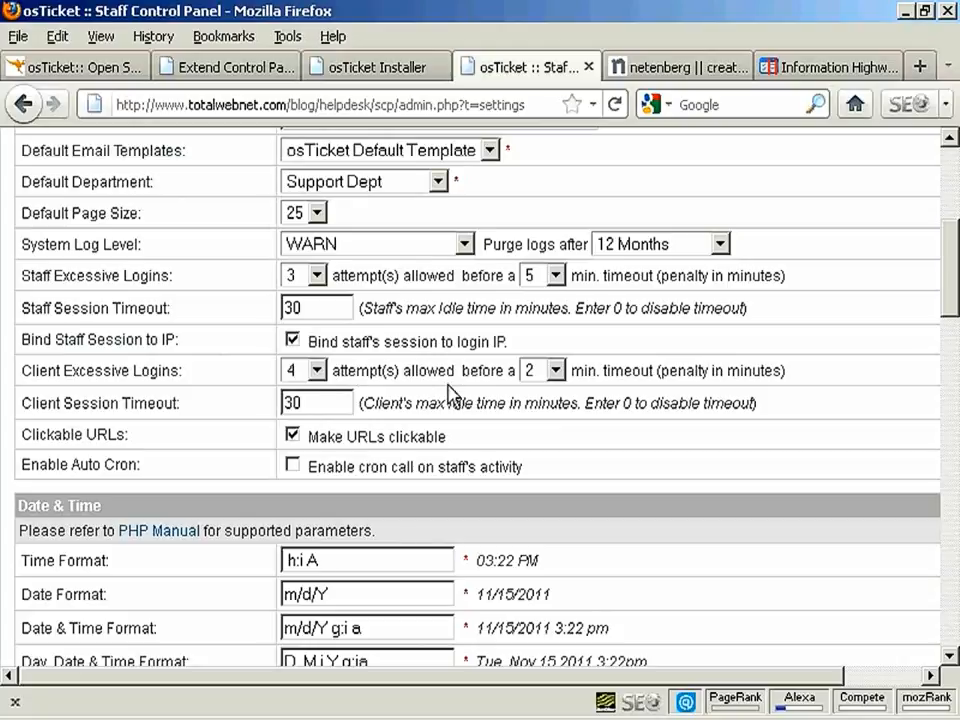
Limit clients to 3 login attempts with a 5-minute lockout
left_click(320, 368)
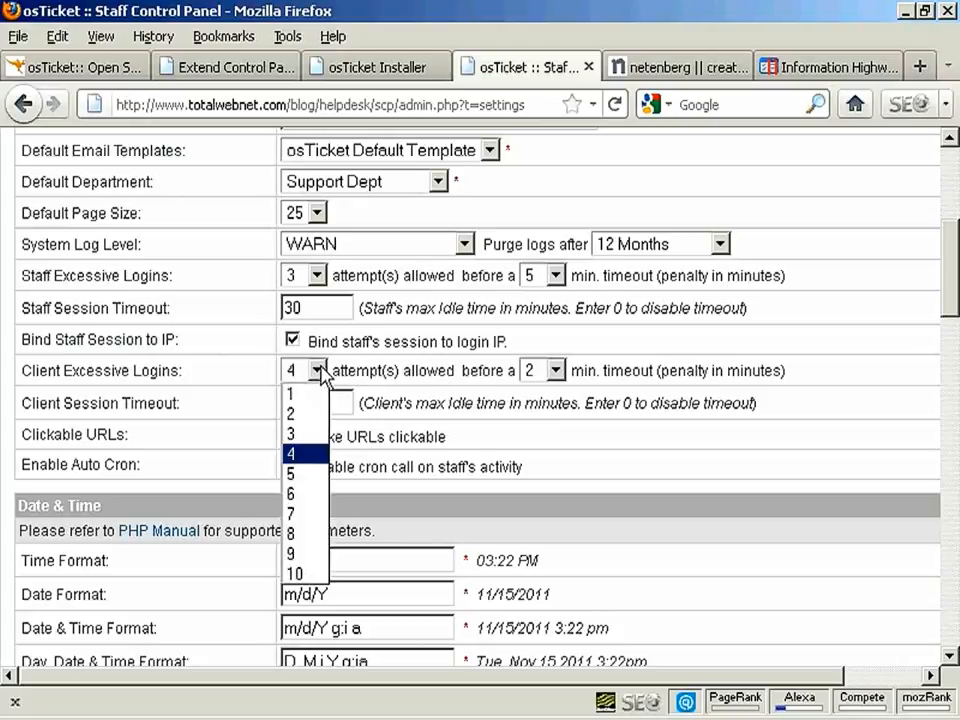
left_click(295, 437)
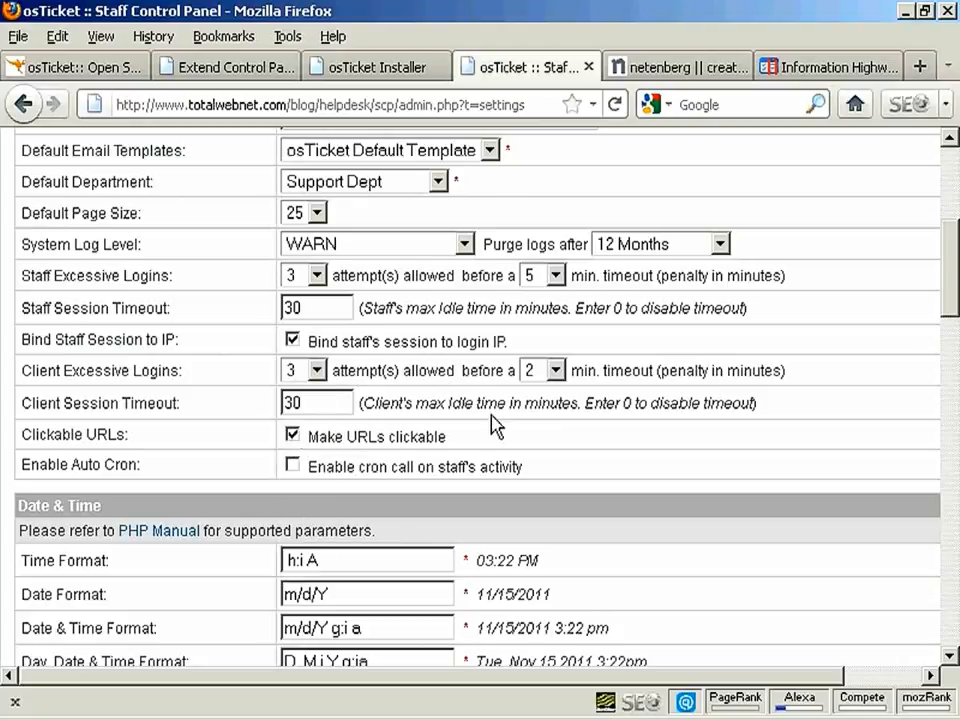
left_click(556, 372)
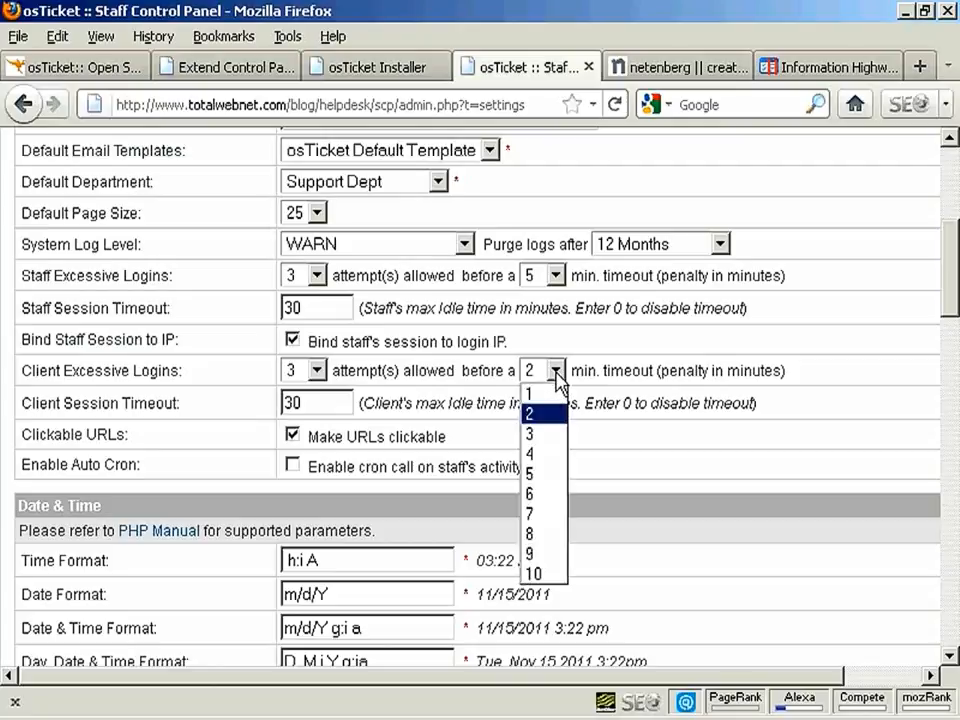
left_click(538, 477)
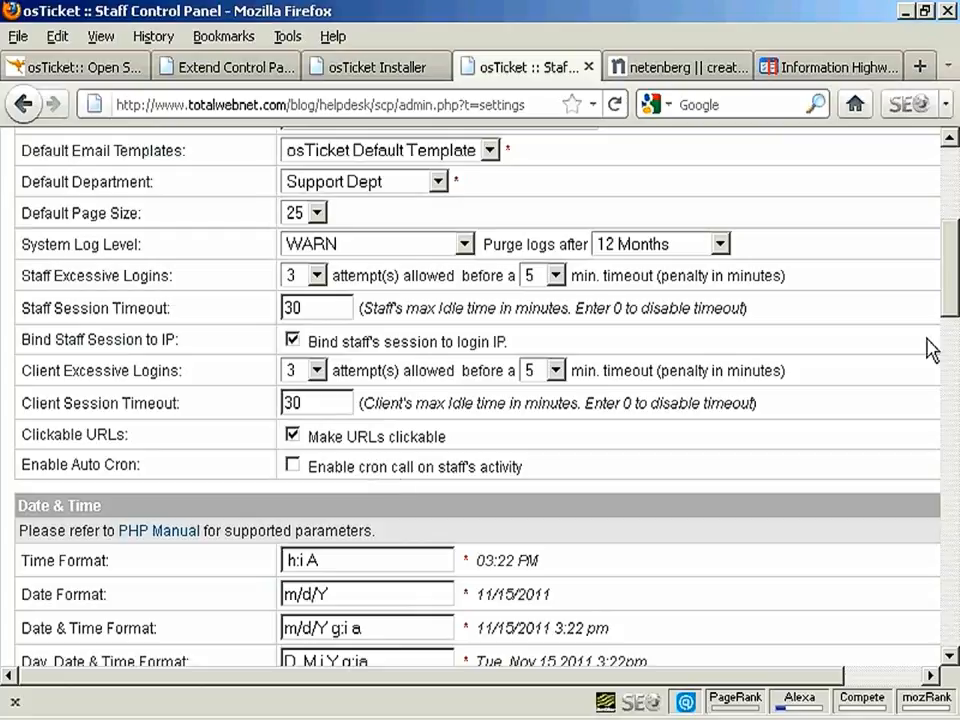
Change Date Format to d/m/Y and the Date & Time Format's month/day part to d/m
left_click_drag(953, 267, 945, 336)
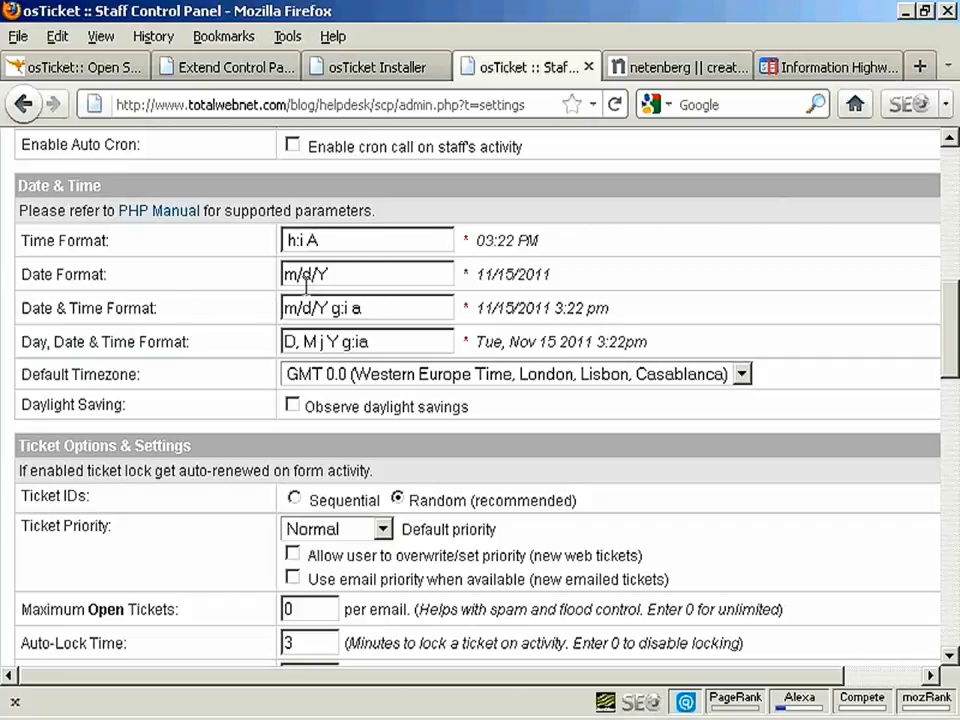
left_click_drag(333, 274, 251, 272)
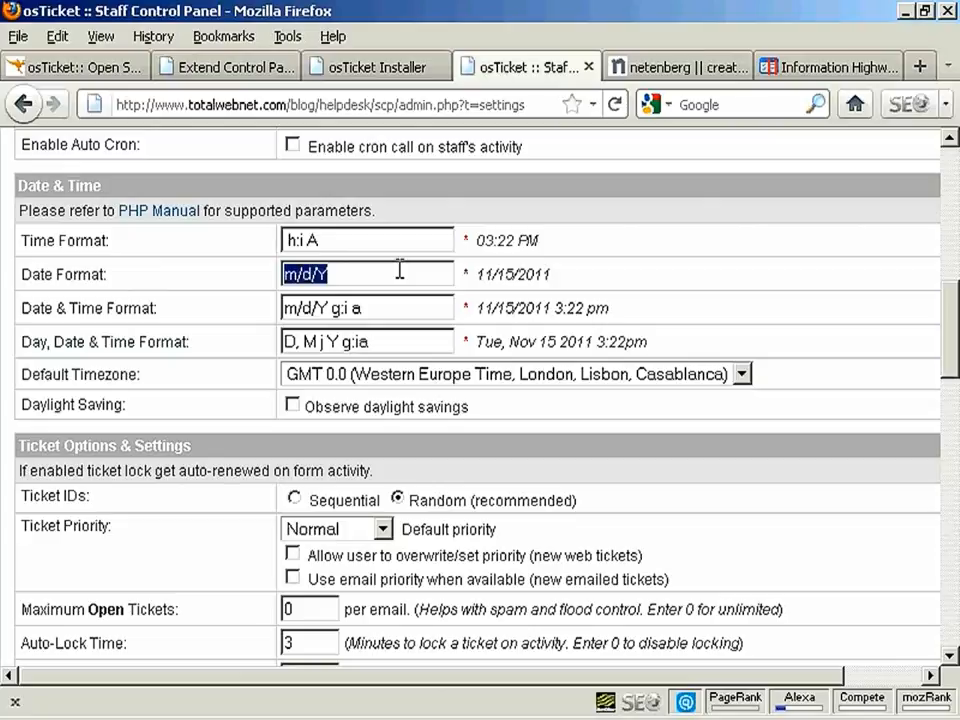
type("d/")
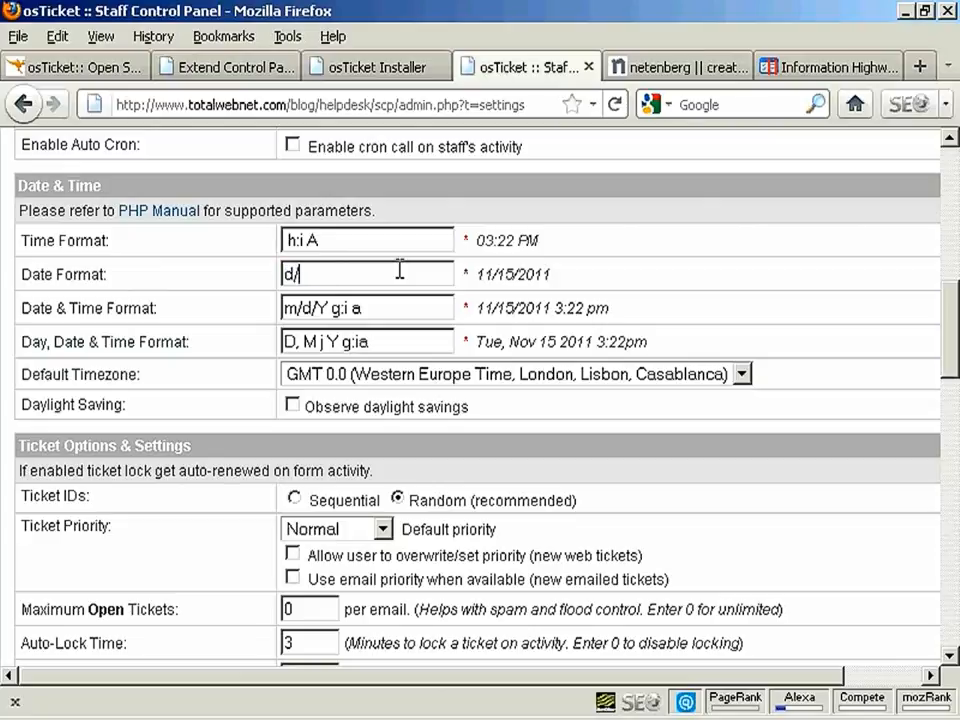
type("m/Y")
left_click_drag(313, 308, 271, 306)
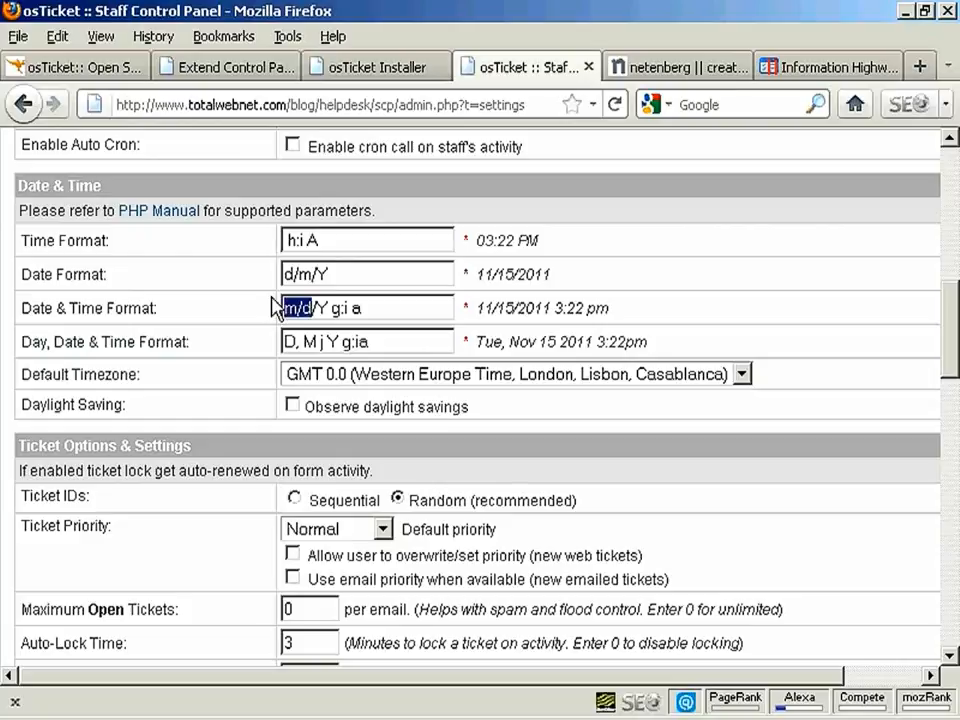
type("d/")
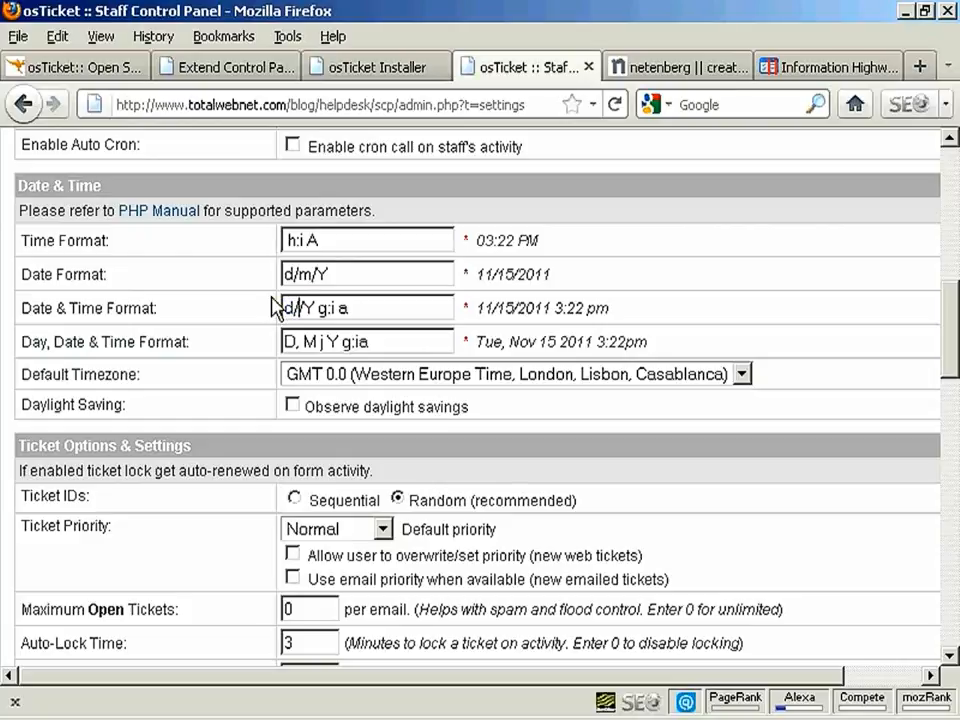
type("m")
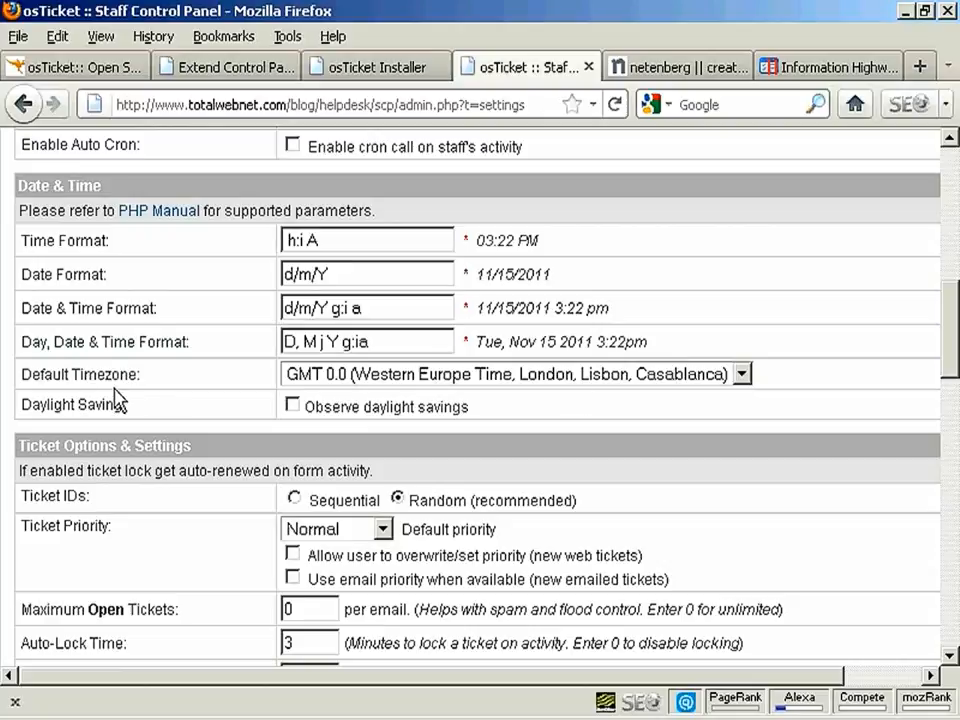
Review the Default Timezone list, leaving it at GMT 0.0
left_click(745, 372)
mouse_move(748, 443)
left_mouse_down()
mouse_move(748, 467)
mouse_move(746, 429)
left_mouse_up()
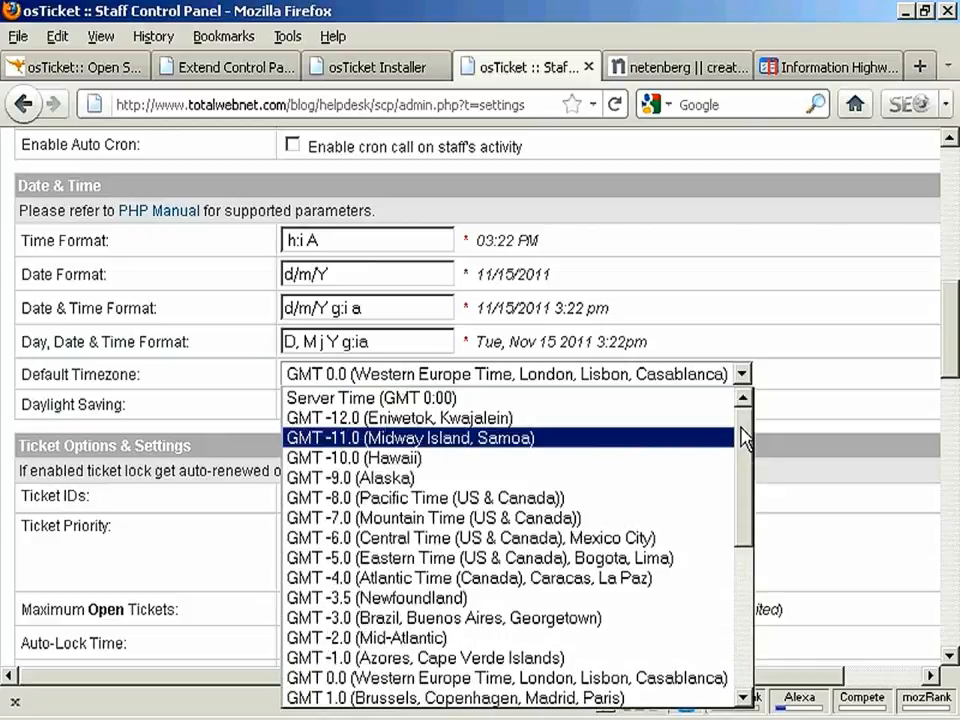
left_click(744, 373)
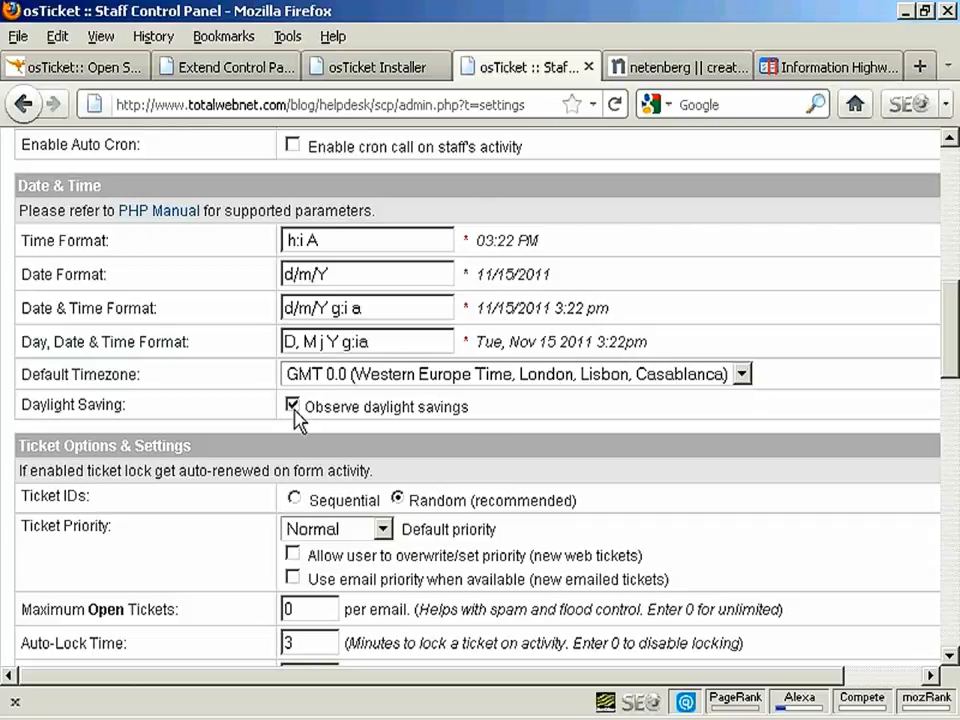
left_click_drag(948, 320, 956, 372)
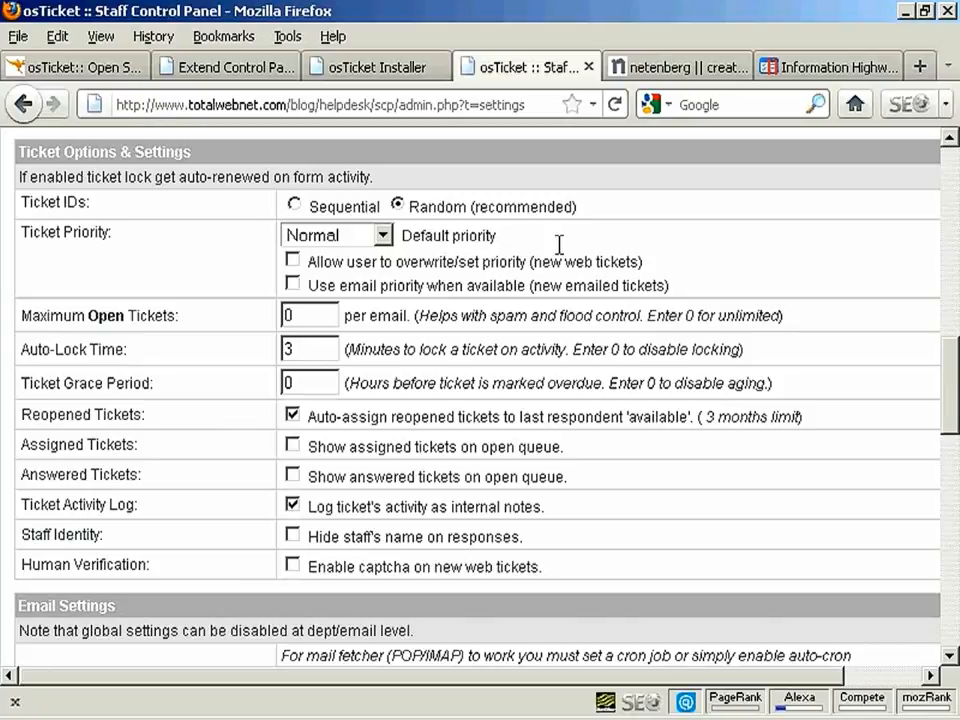
Check the default ticket priority options, keeping it at Normal
left_click(383, 237)
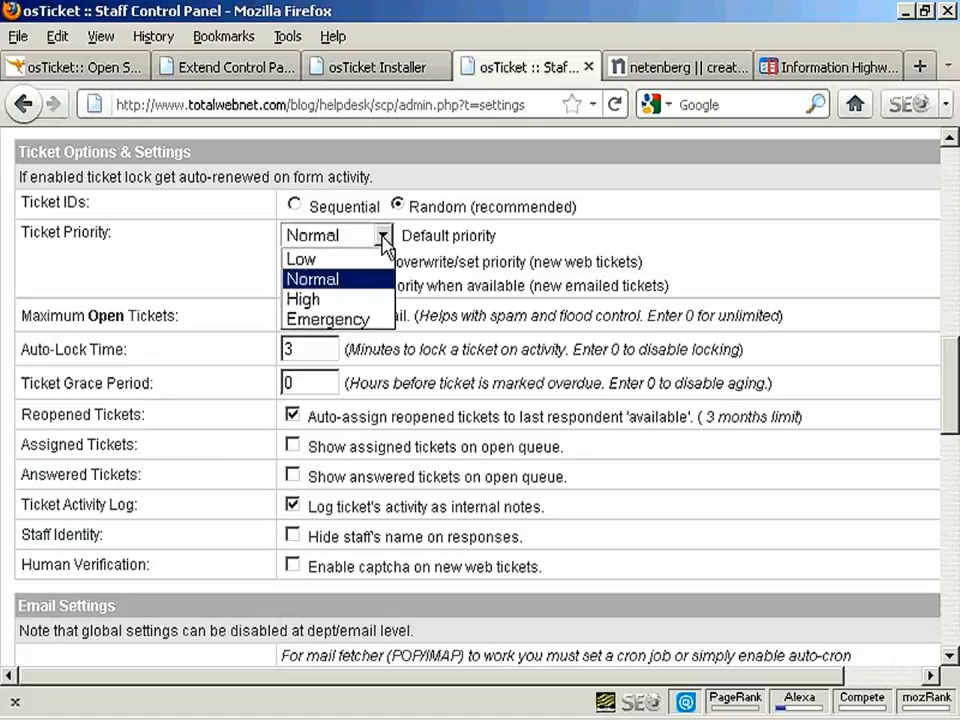
left_click(383, 239)
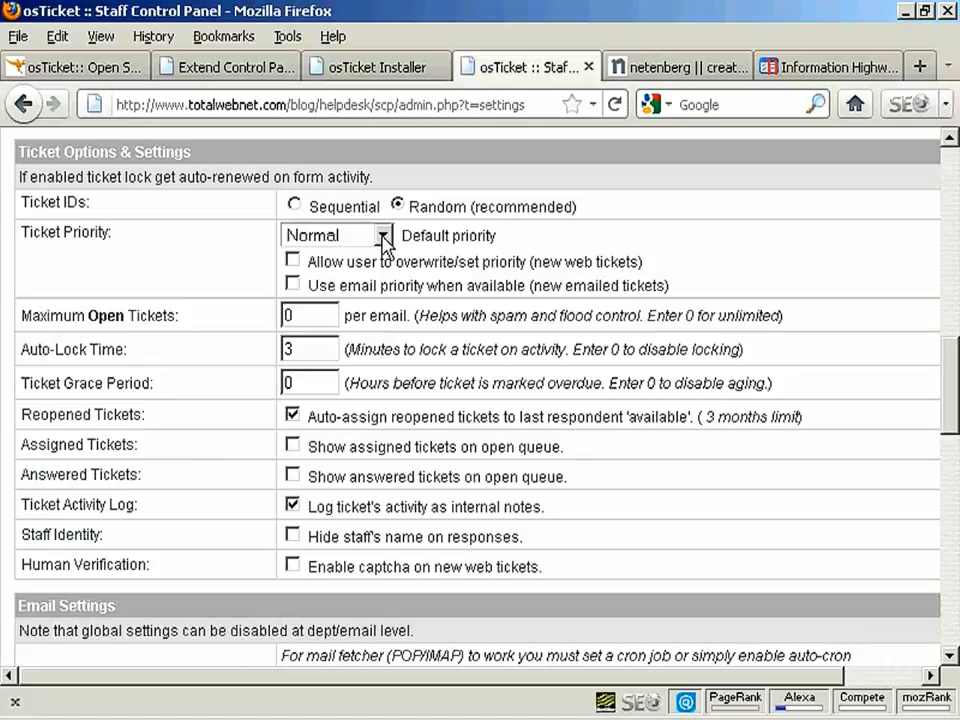
left_click(383, 240)
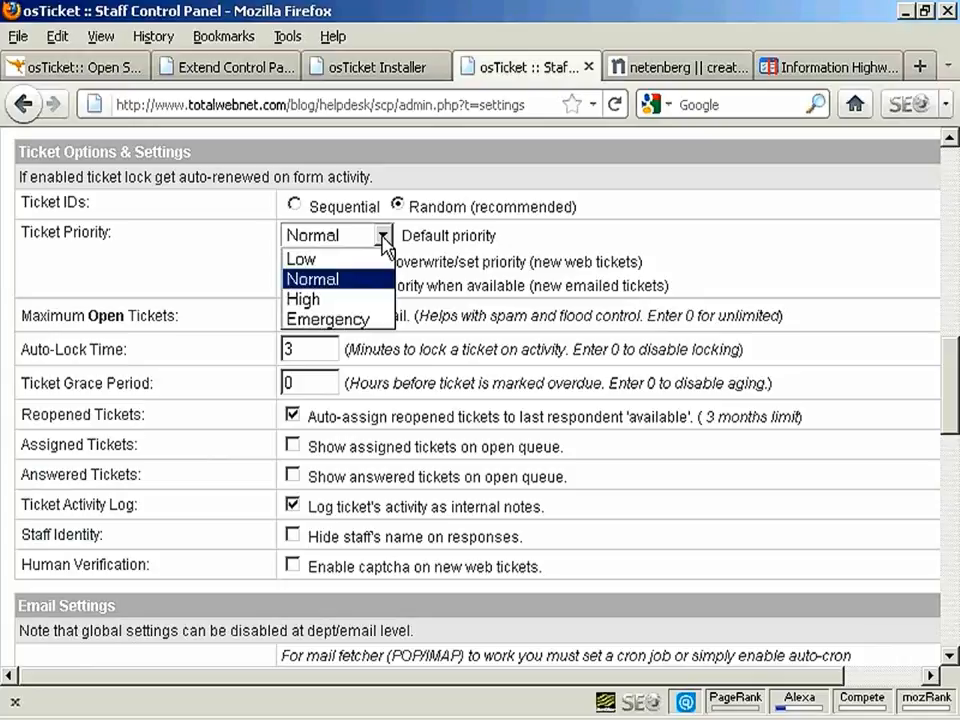
left_click(383, 240)
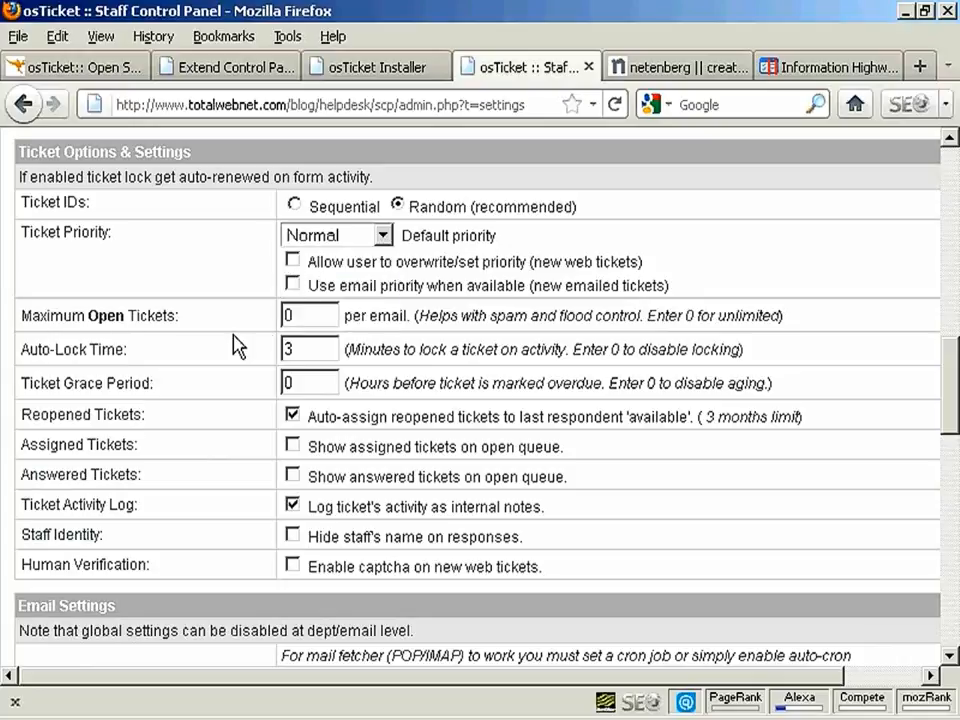
Set Maximum Open Tickets to 3 and save the preferences
left_click_drag(306, 316, 267, 313)
type("3")
left_click_drag(955, 374, 955, 404)
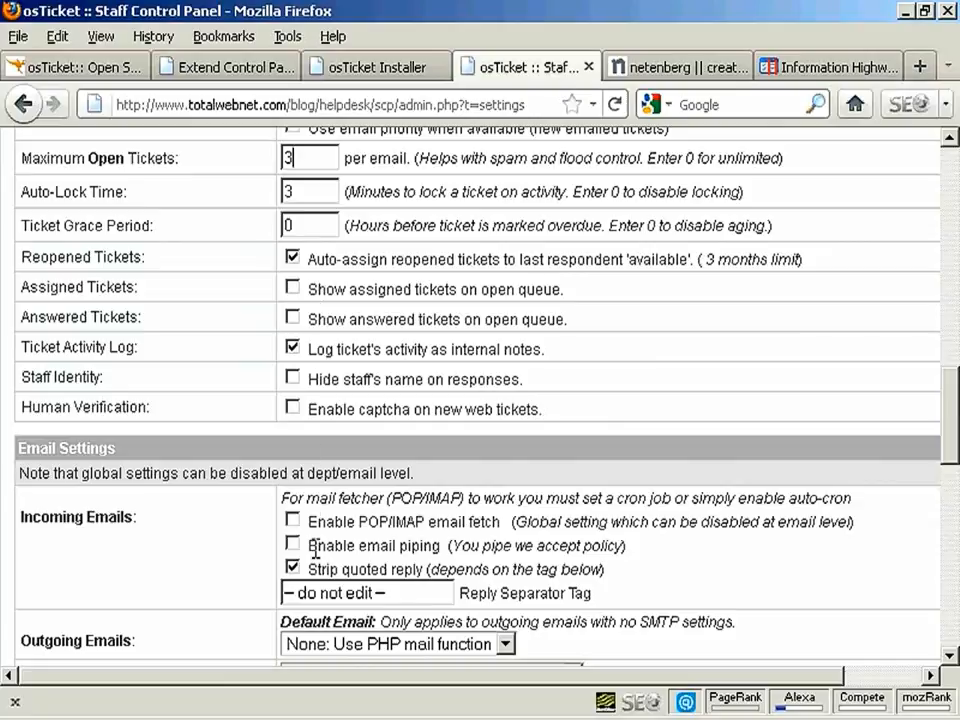
left_click_drag(955, 420, 952, 470)
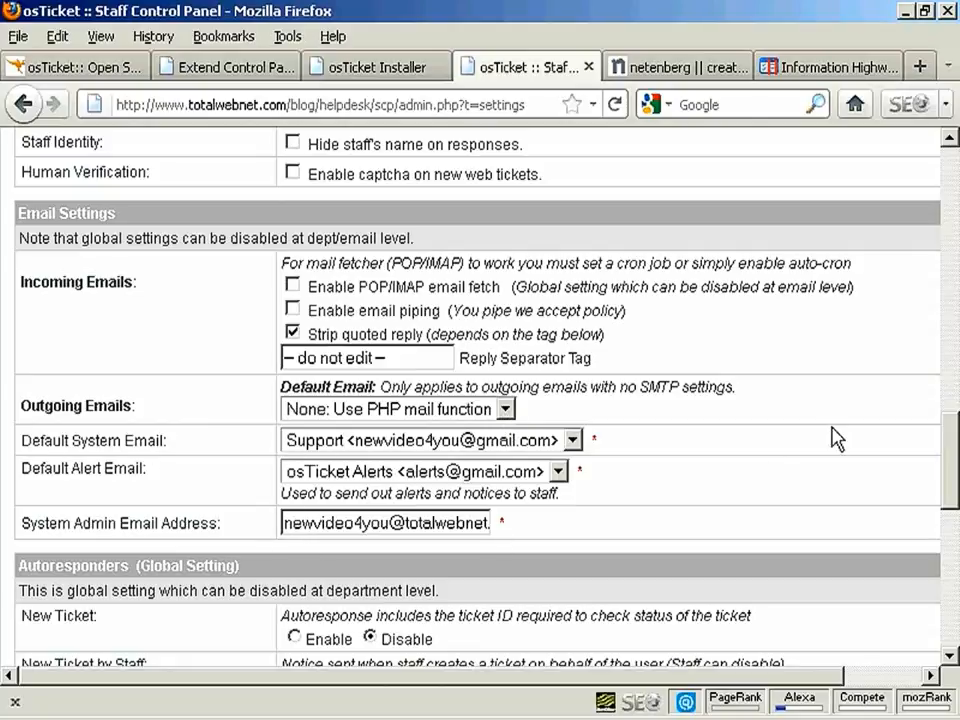
left_click_drag(955, 437, 955, 517)
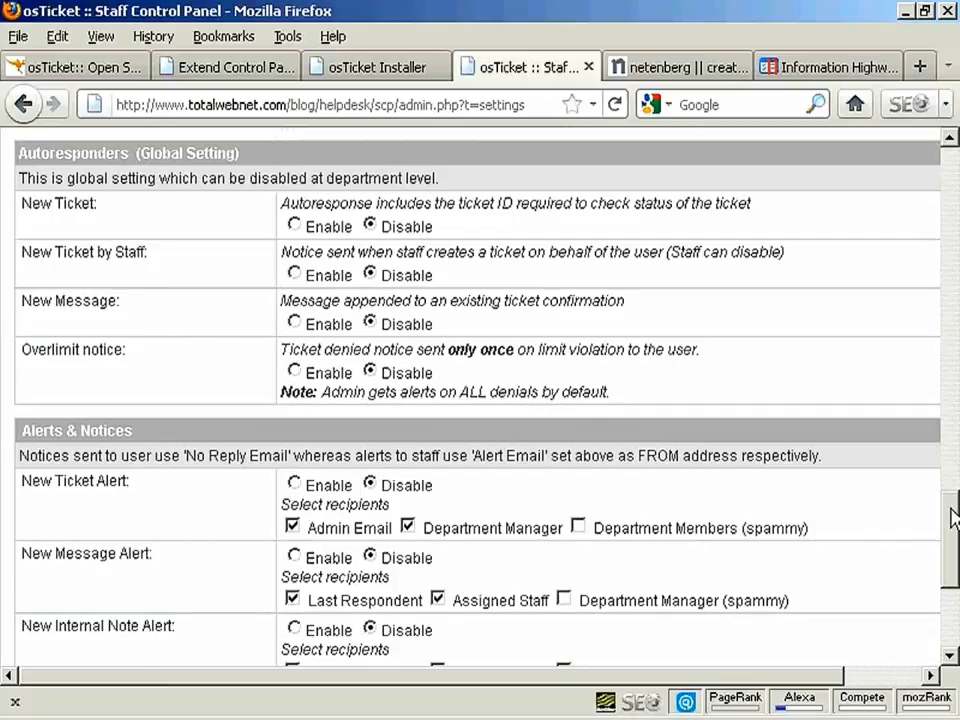
left_click_drag(952, 520, 952, 565)
left_click(383, 610)
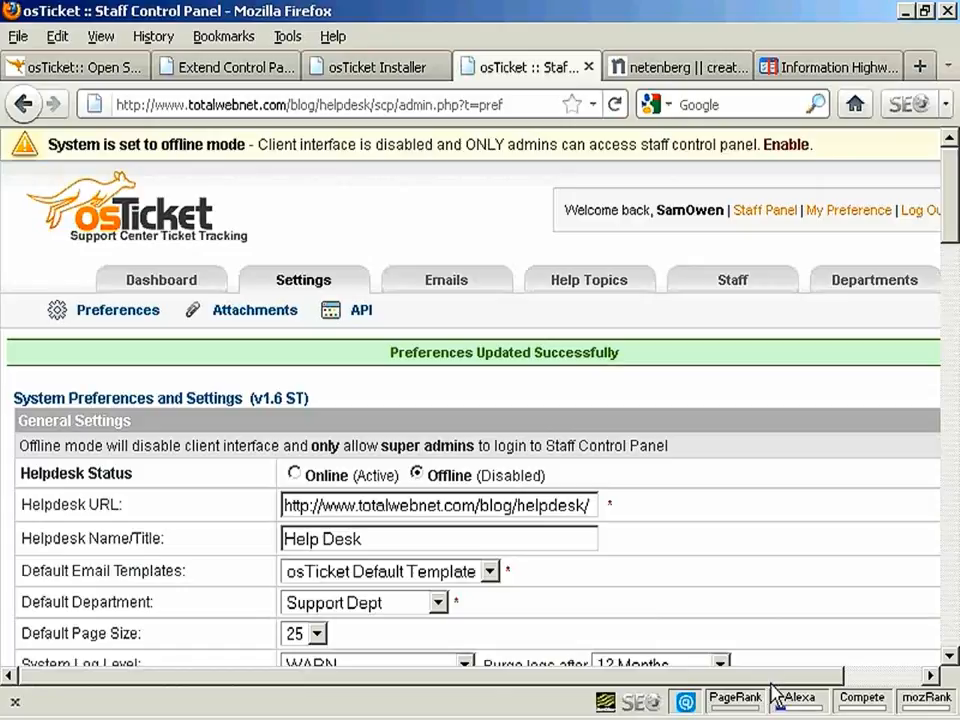
Go to the Departments list showing Billing and Support, then start a new department
left_click_drag(762, 680, 849, 680)
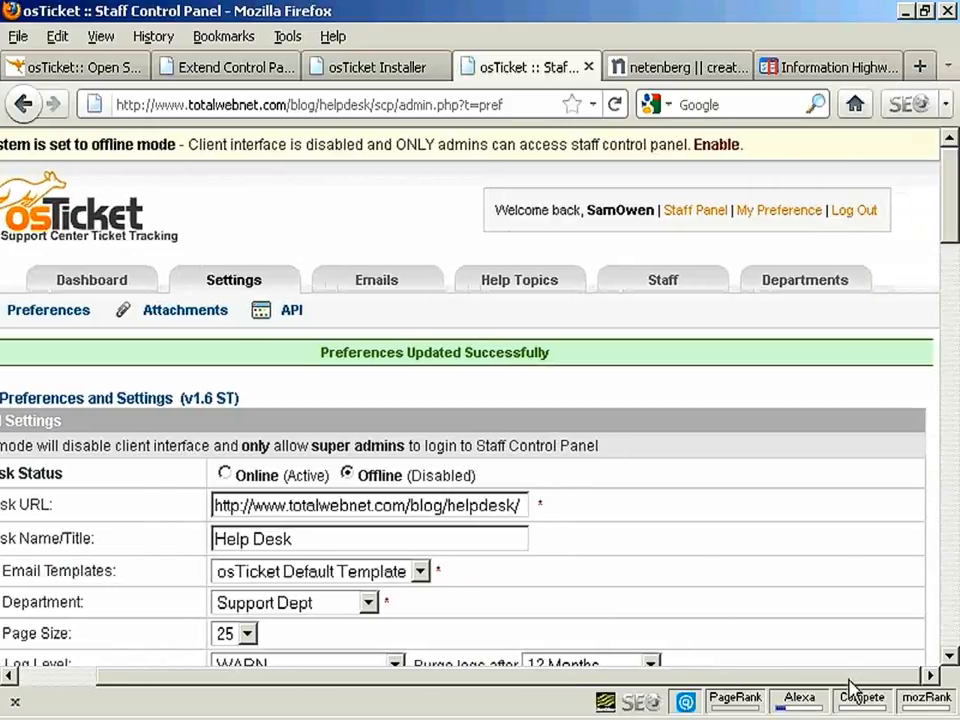
left_click(804, 289)
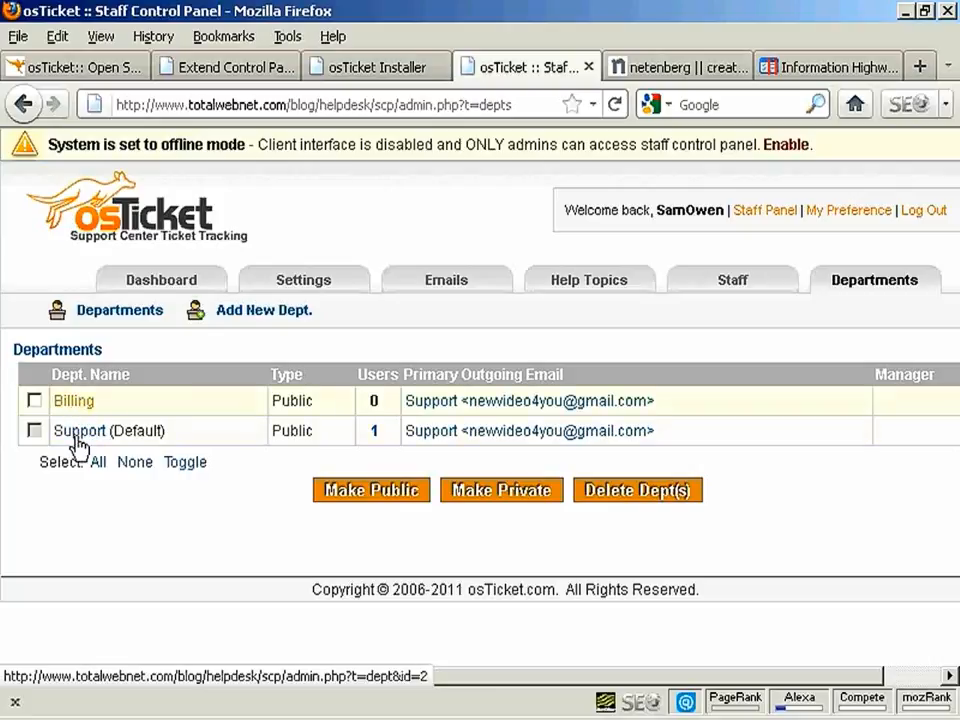
left_click(72, 401)
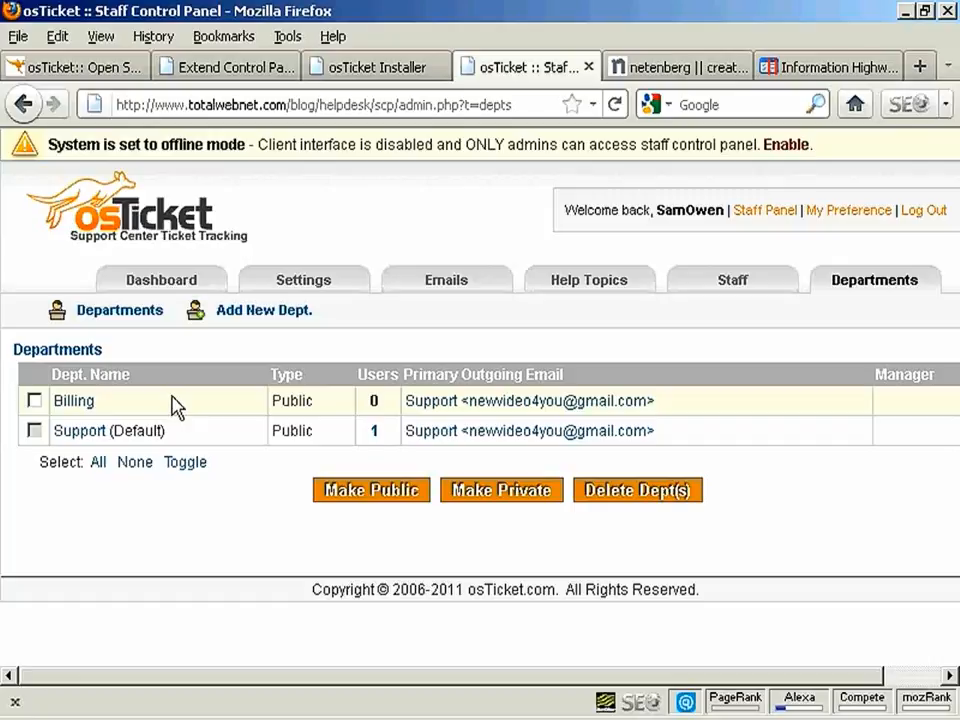
left_click(264, 320)
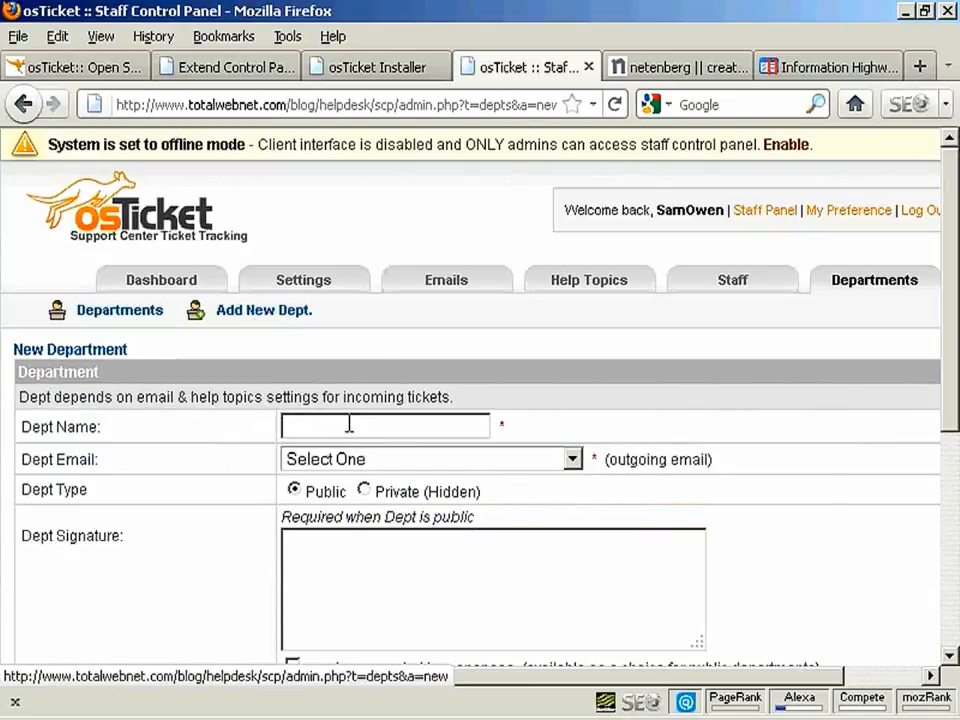
Name the new department Sales and set its outgoing email to Support
left_click(302, 426)
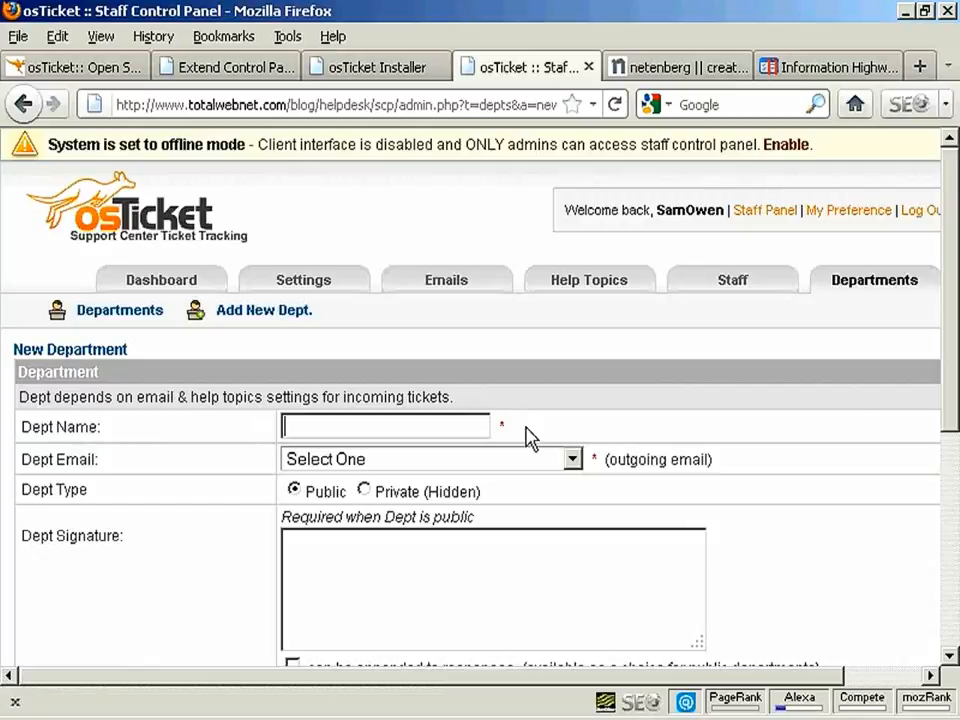
type("Sales")
left_click(574, 460)
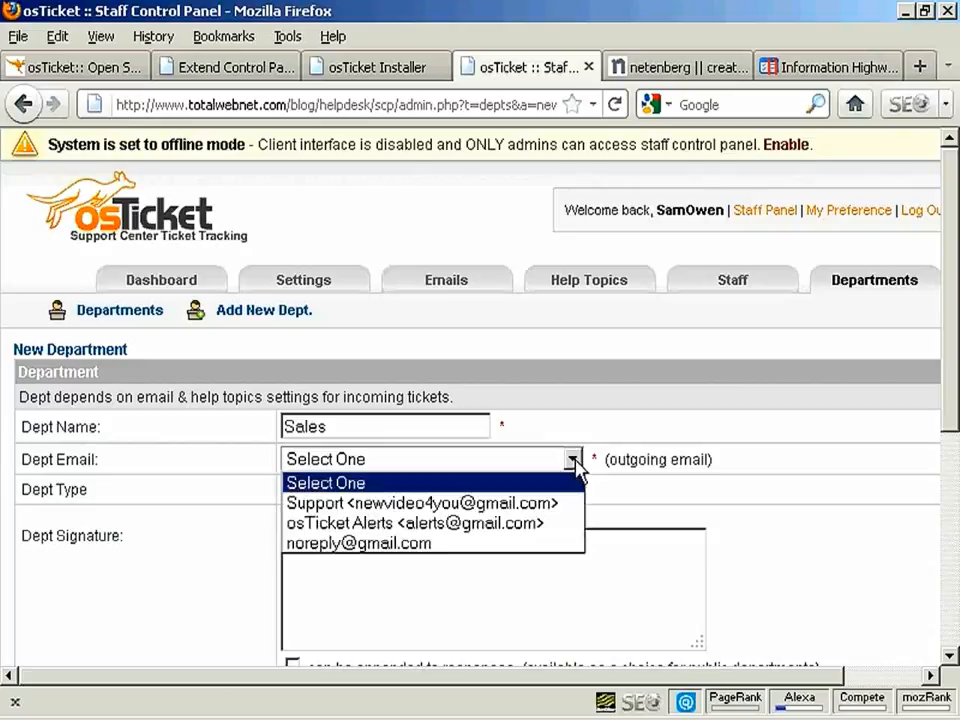
left_click(548, 505)
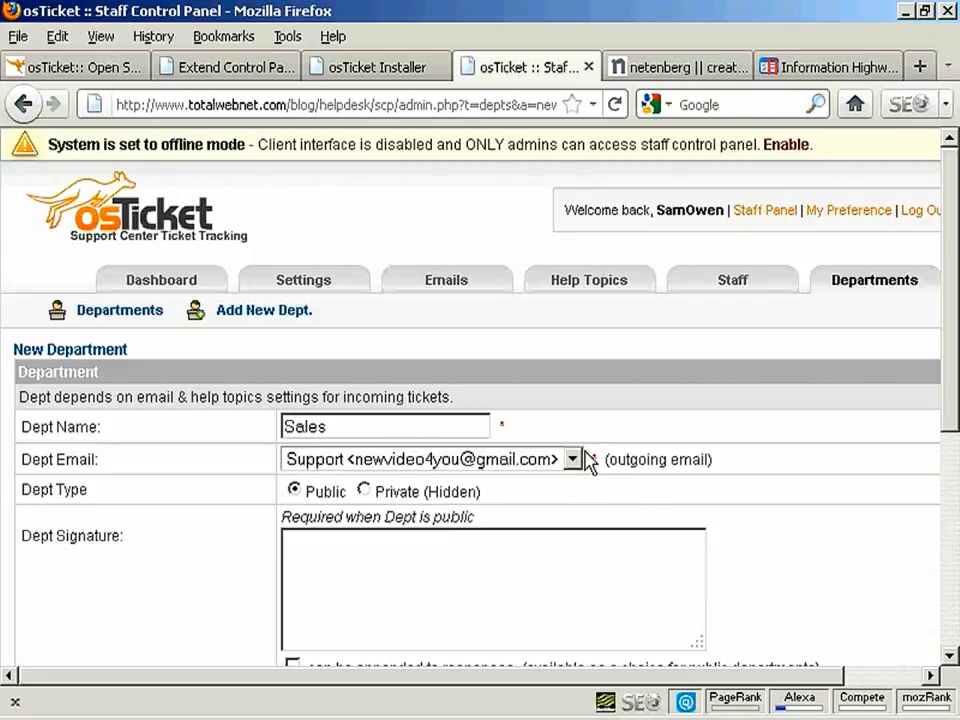
left_click(573, 461)
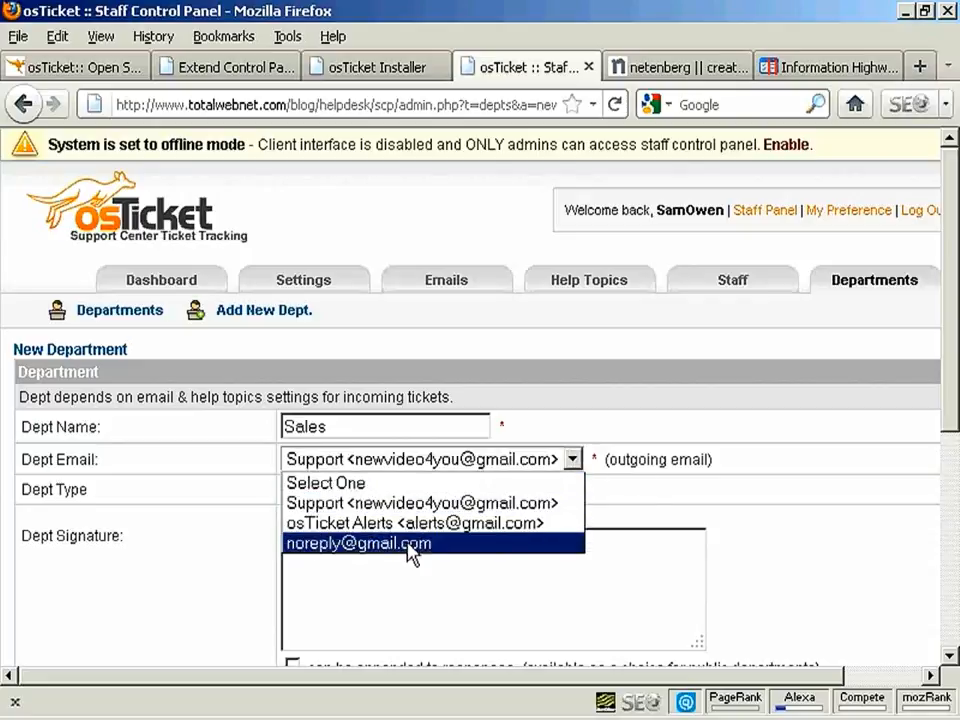
left_click(573, 463)
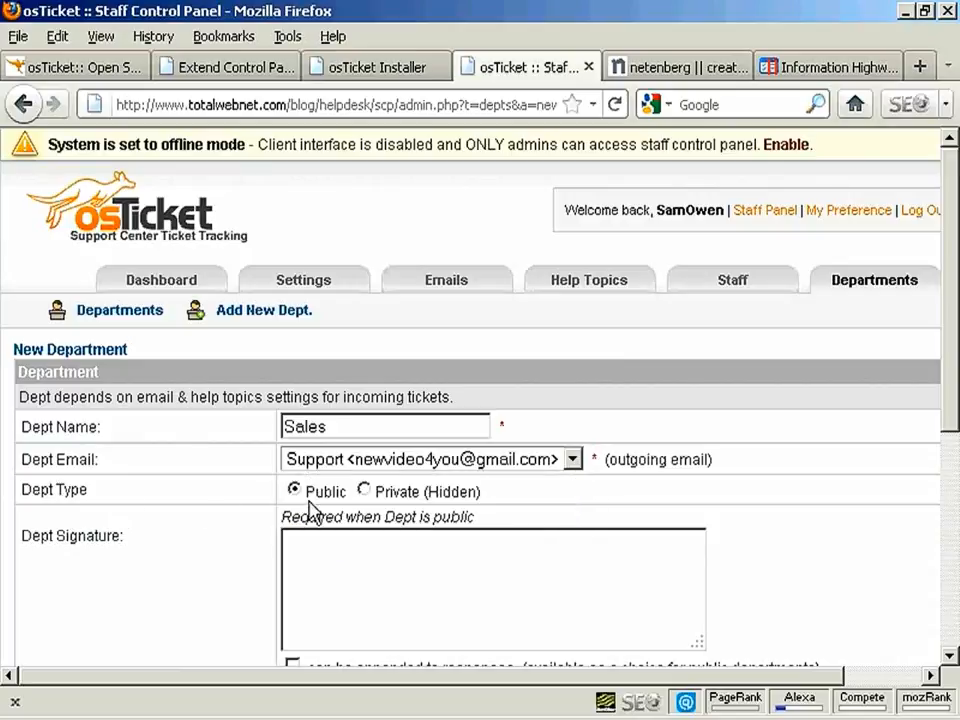
Paste the signature 'Address here' and submit the Sales department
left_click_drag(952, 415, 954, 471)
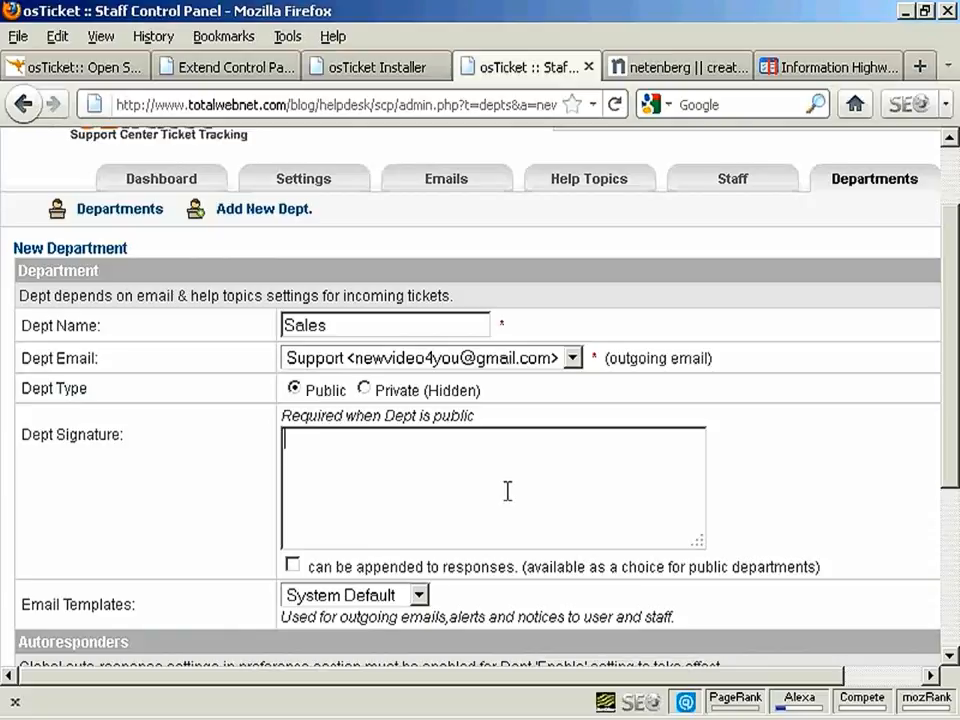
type("Address here")
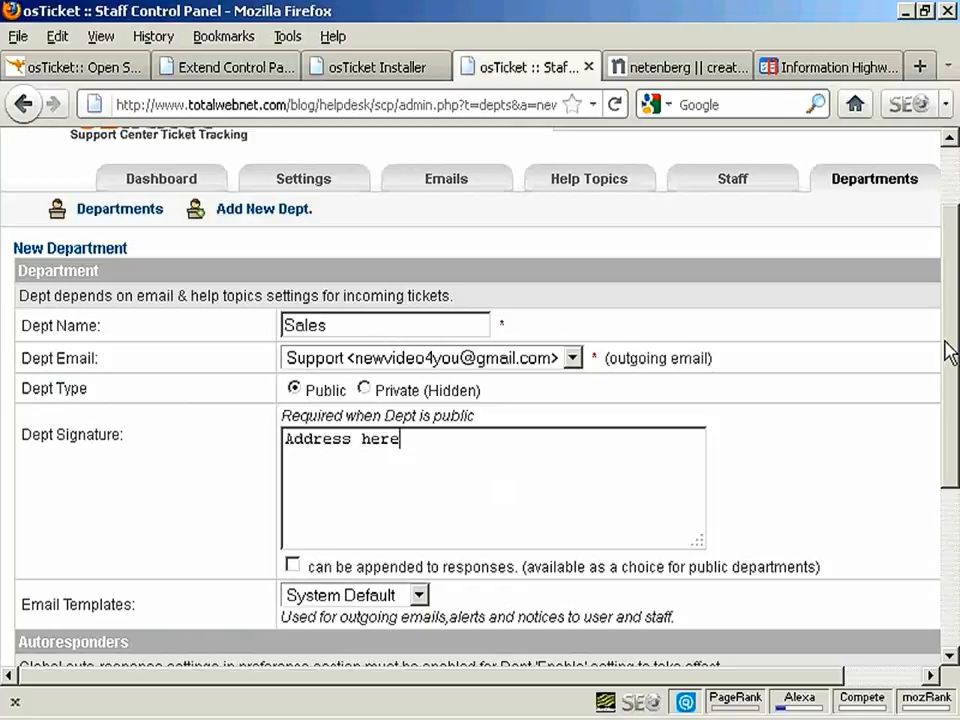
left_click_drag(952, 352, 947, 488)
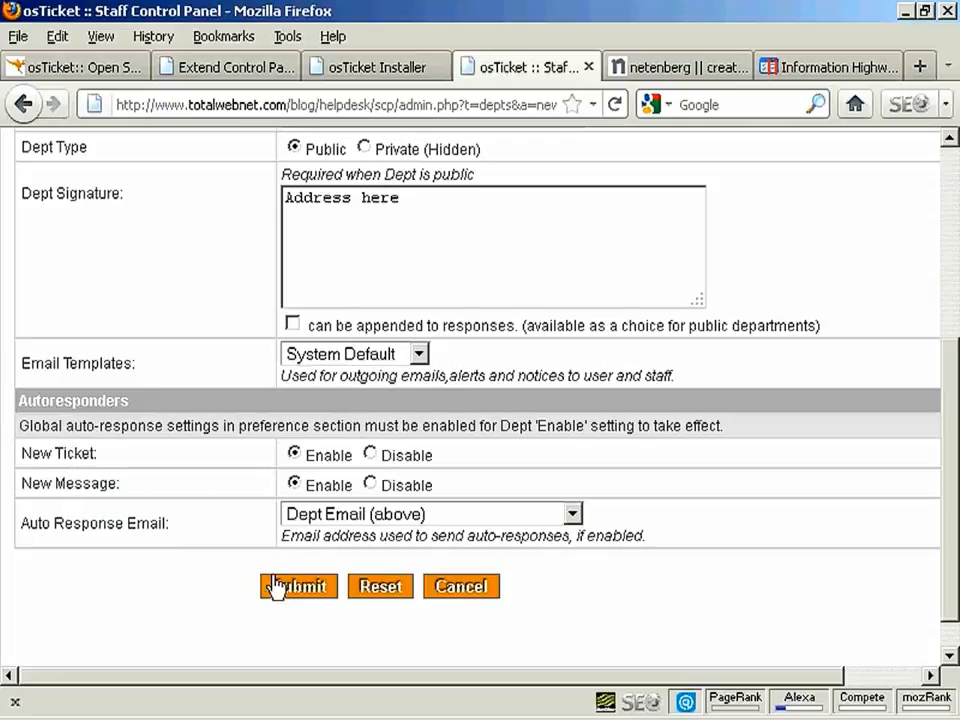
left_click(305, 586)
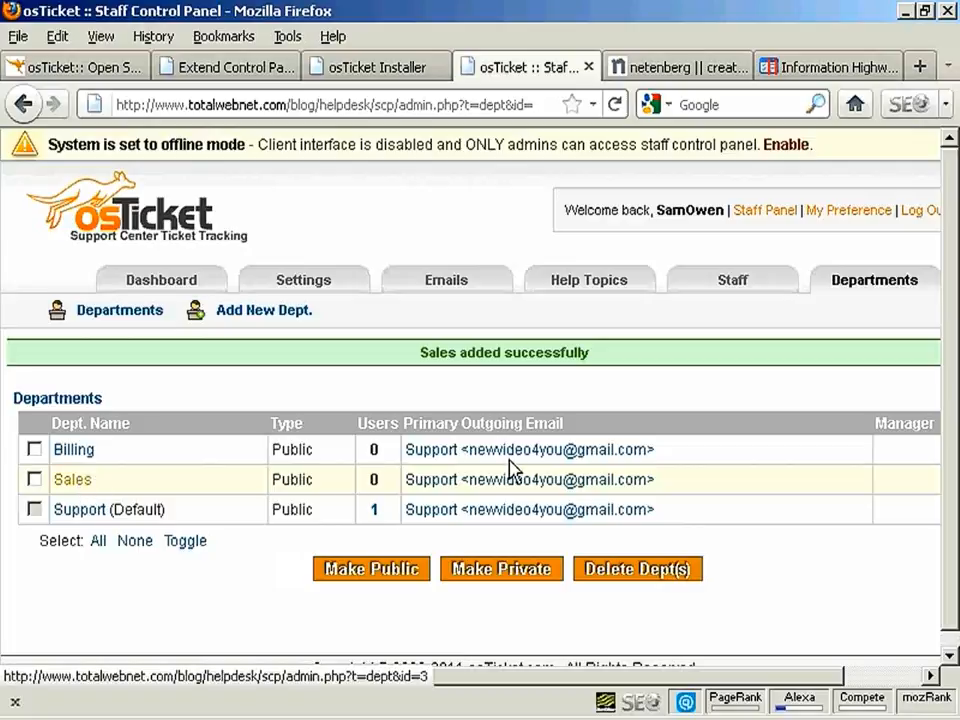
left_click(733, 284)
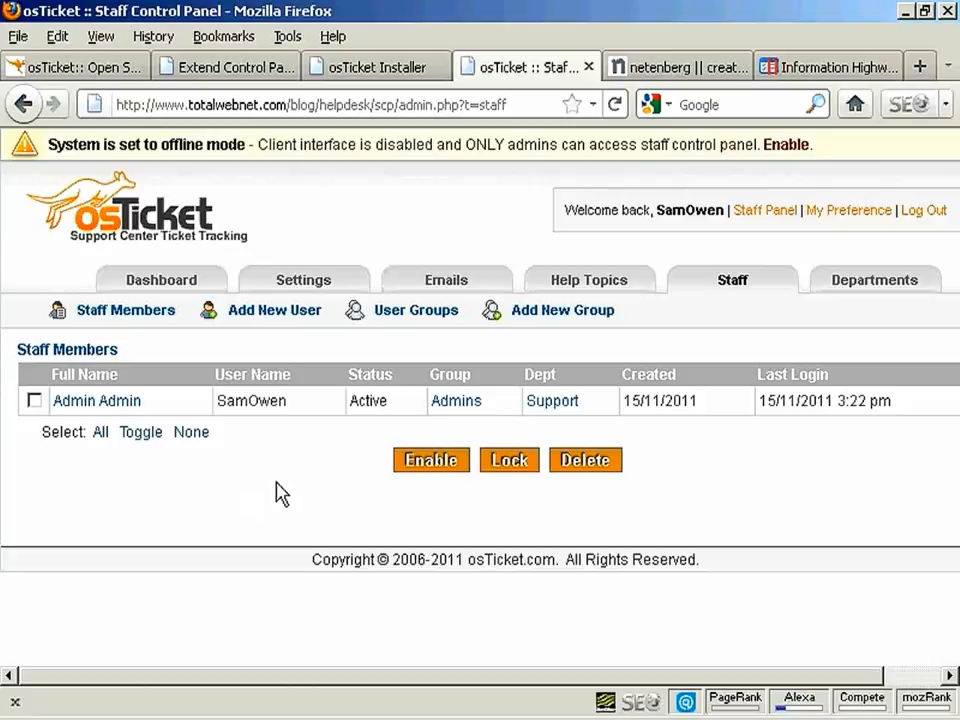
Browse the Add New User form's department and group choices, then cancel without adding staff
left_click(301, 306)
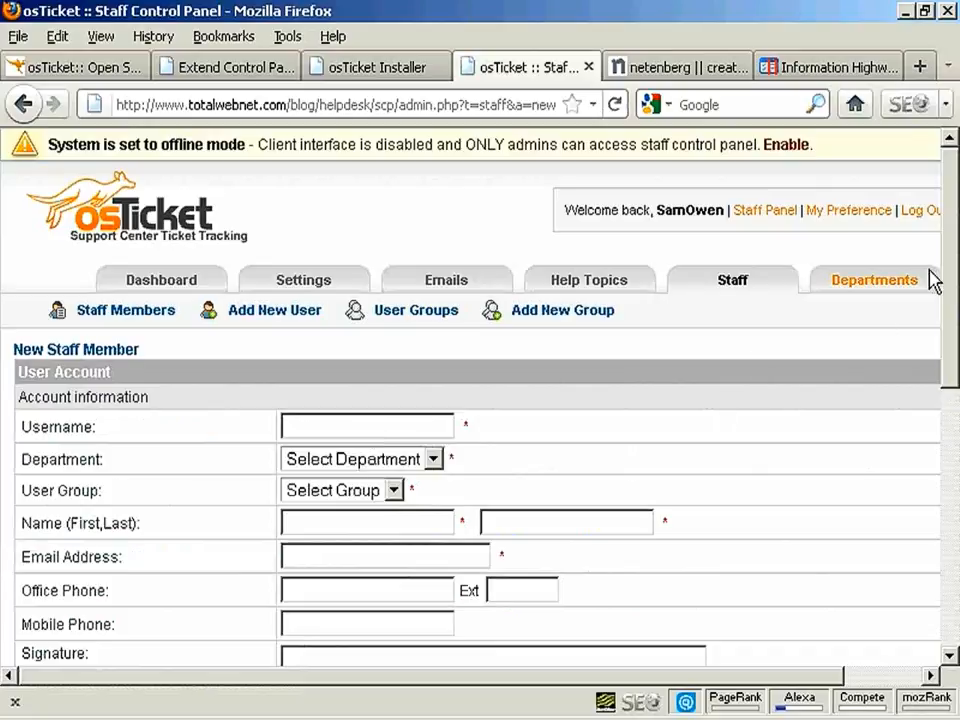
left_click_drag(952, 254, 952, 333)
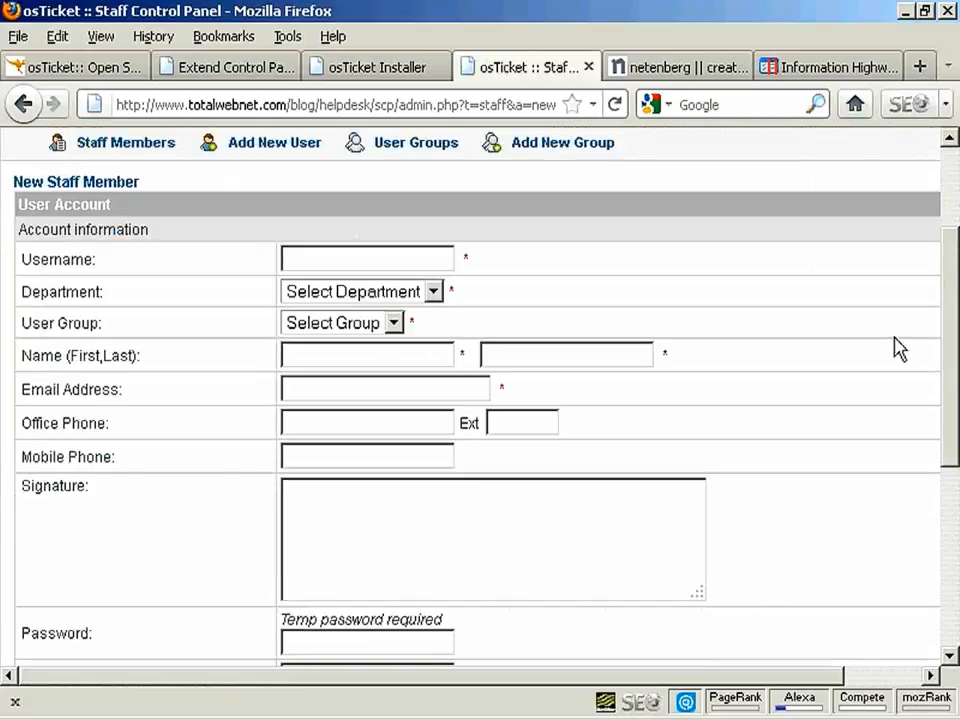
left_click(435, 294)
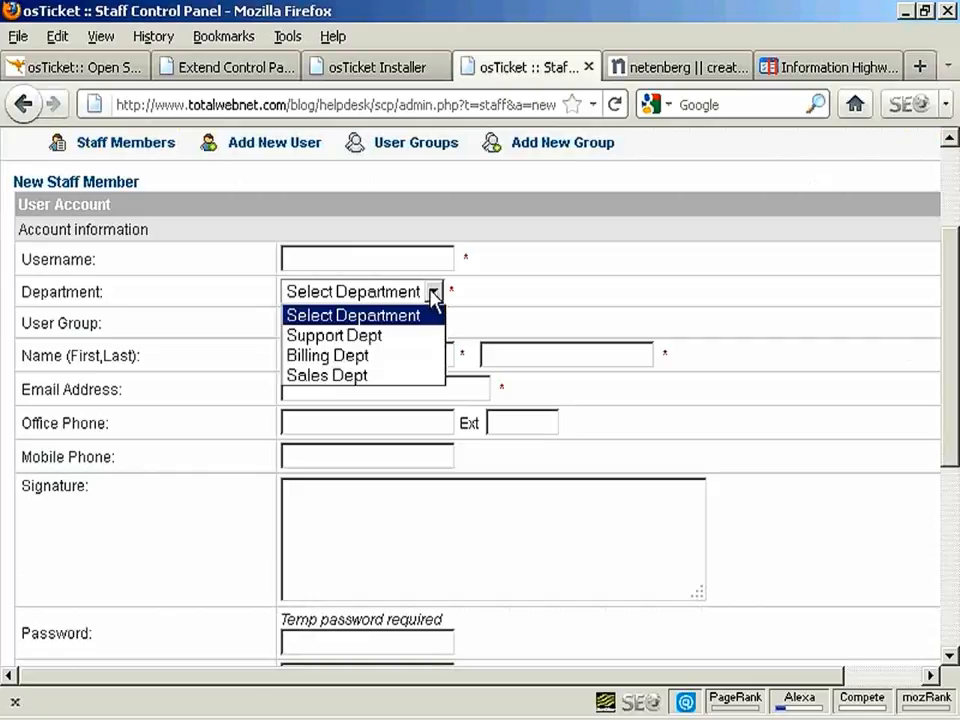
left_click(534, 278)
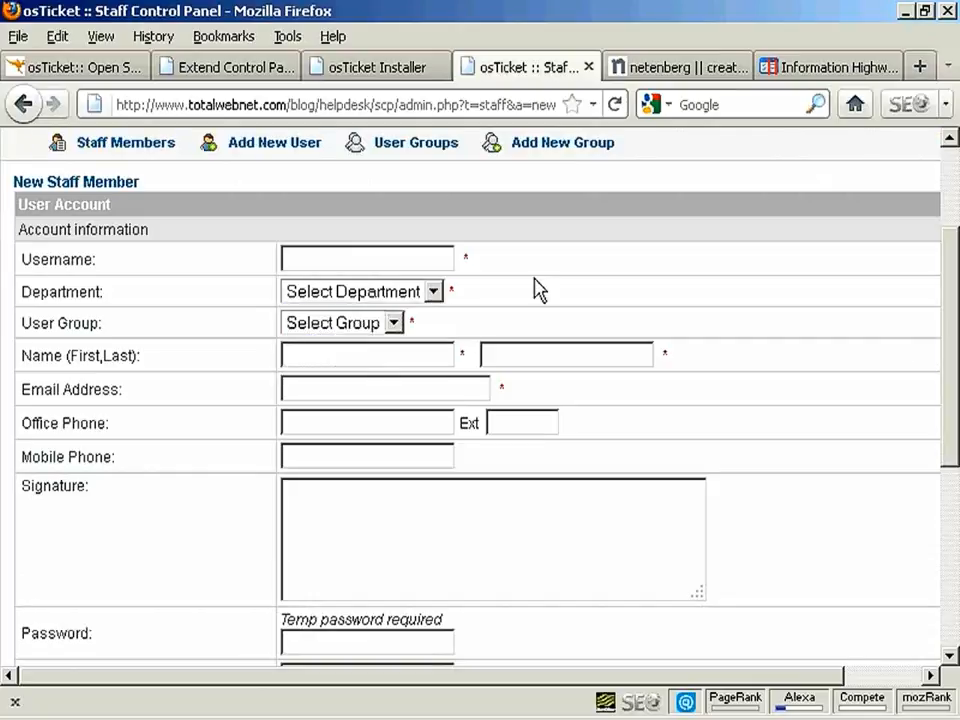
left_click(396, 324)
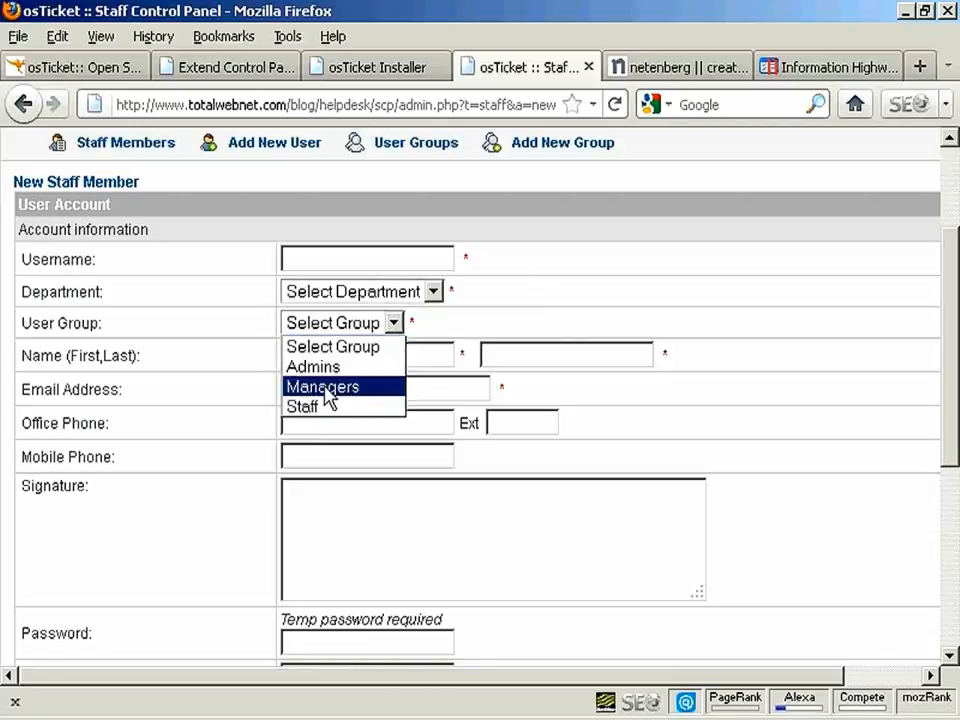
left_click(400, 348)
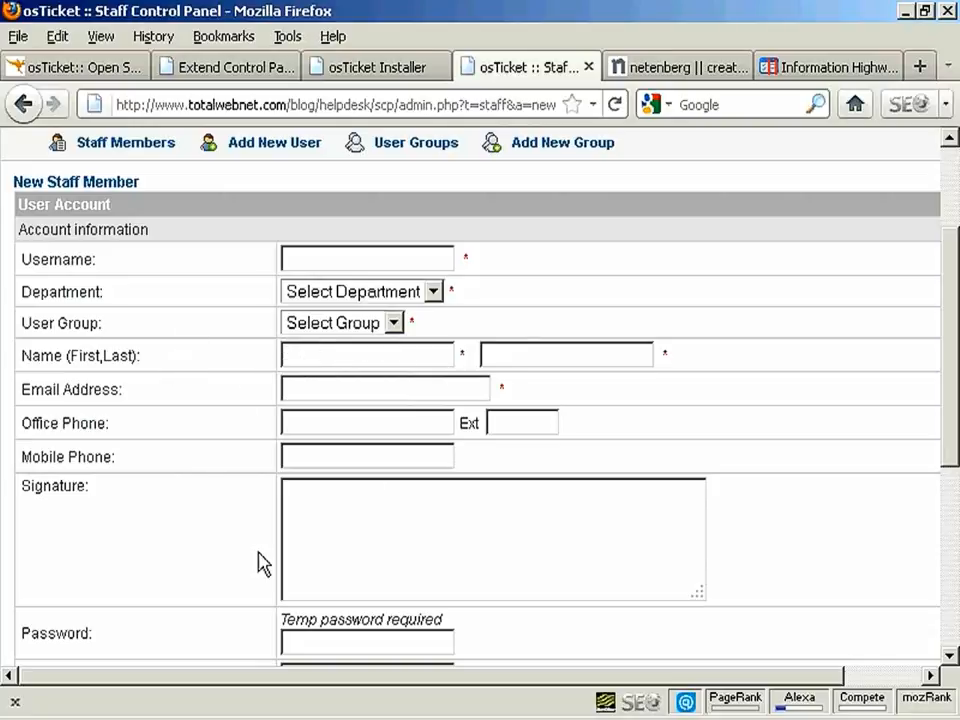
left_click_drag(950, 399, 958, 553)
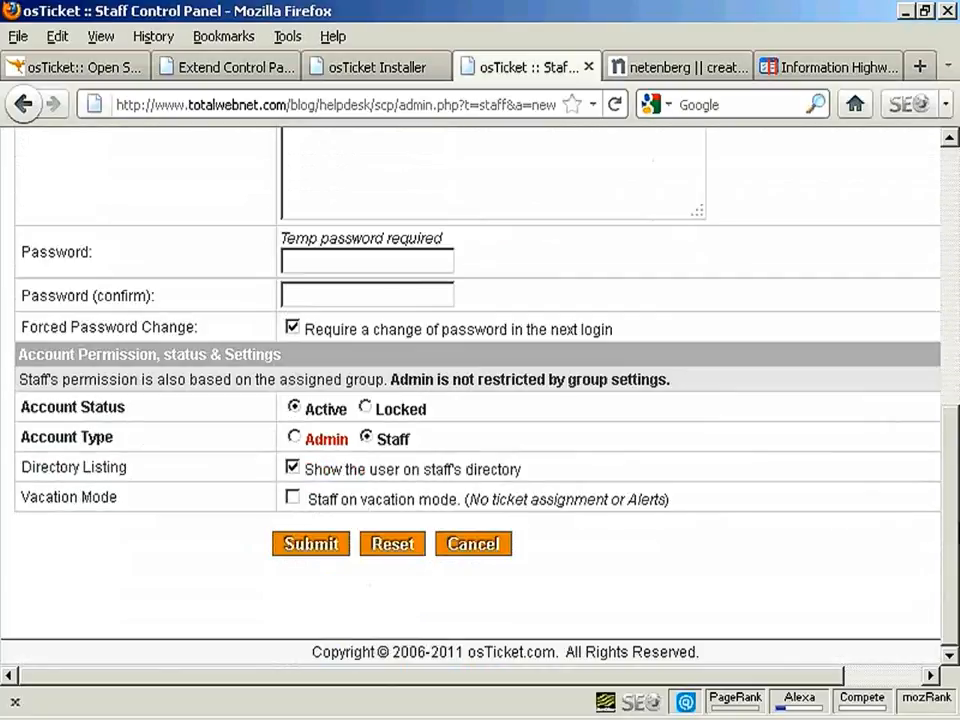
left_click(482, 543)
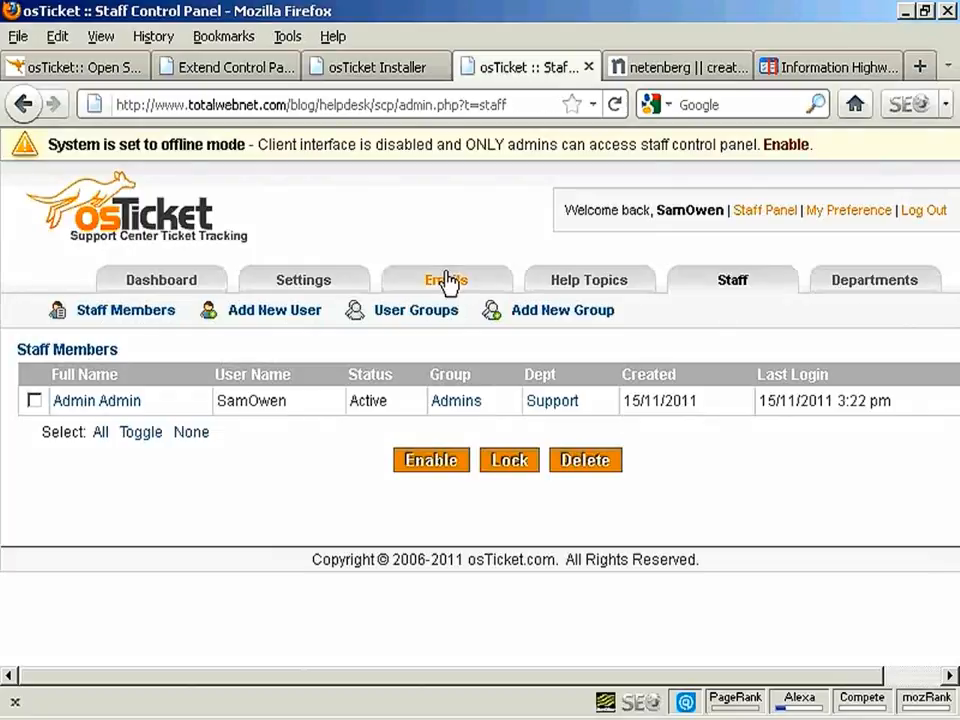
left_click(444, 287)
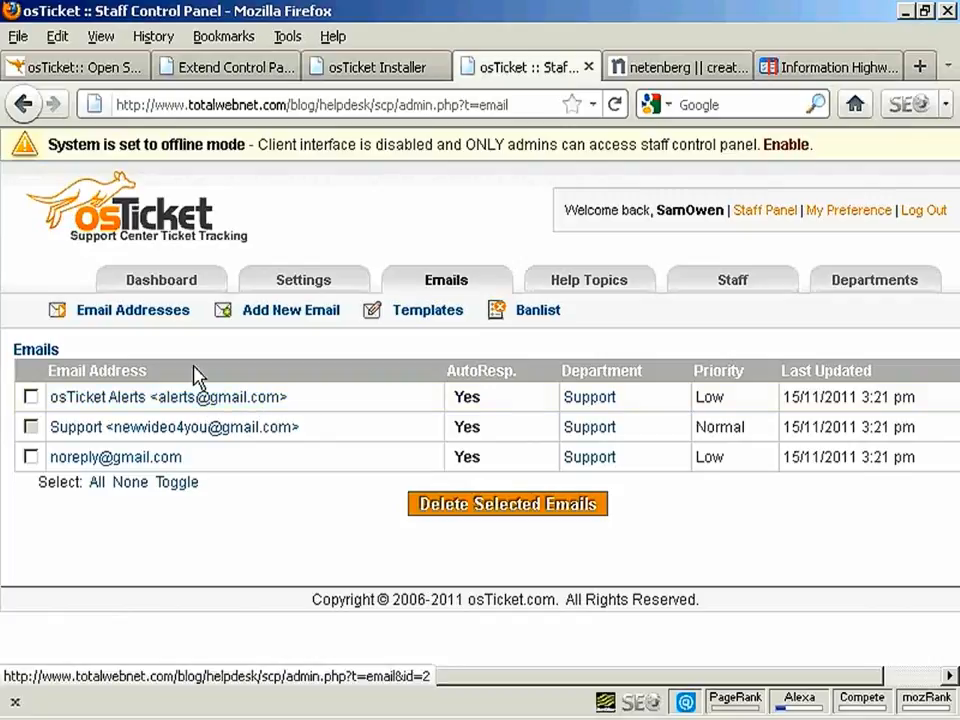
View the Email Templates page with the osTicket Default Template and its variables
left_click(429, 316)
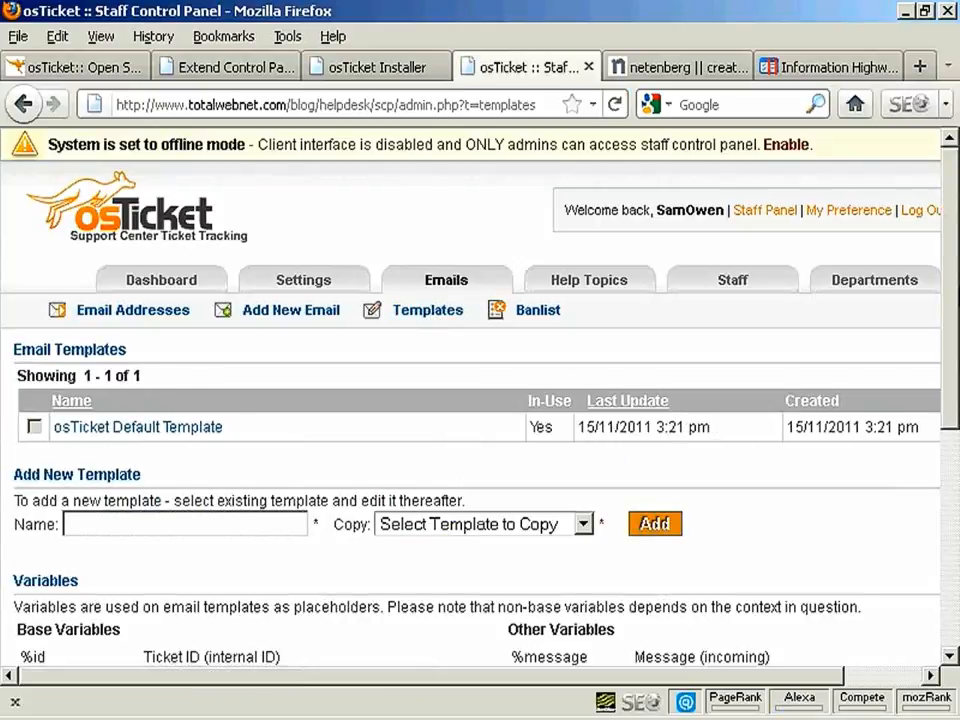
left_click_drag(957, 280, 955, 459)
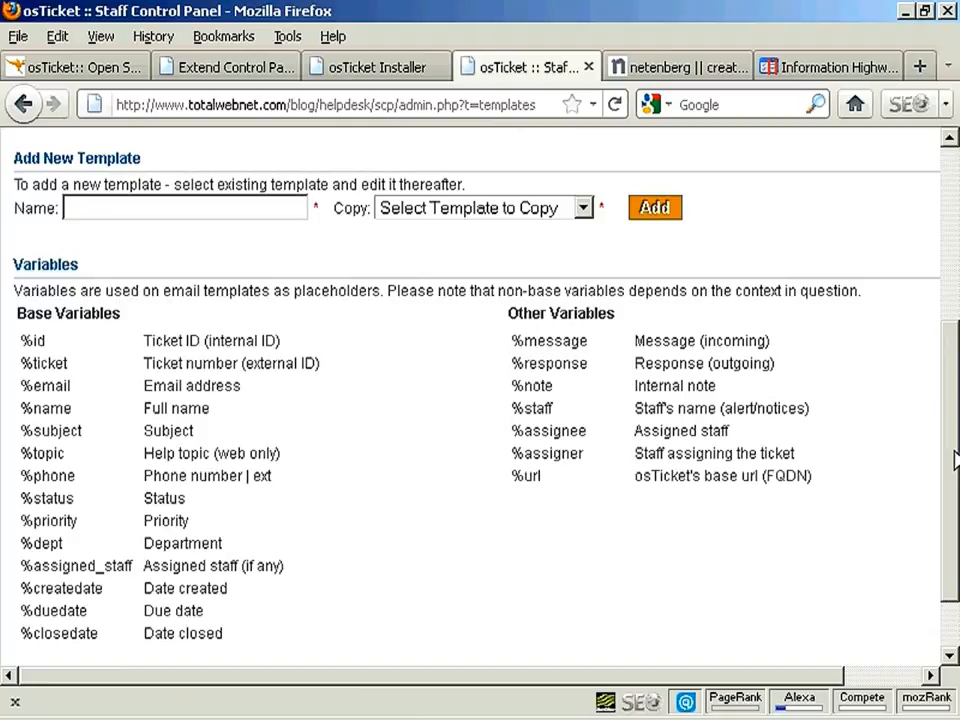
left_click_drag(955, 487, 955, 210)
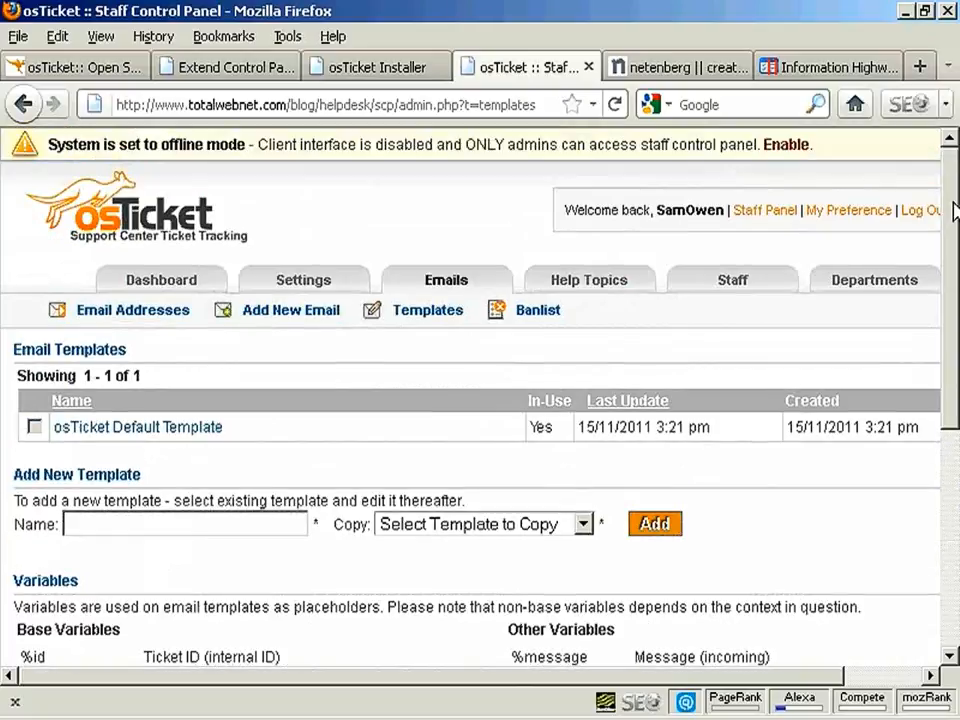
View the System Logs, then open the osTicket Installed! ticket from the staff panel
left_click(178, 288)
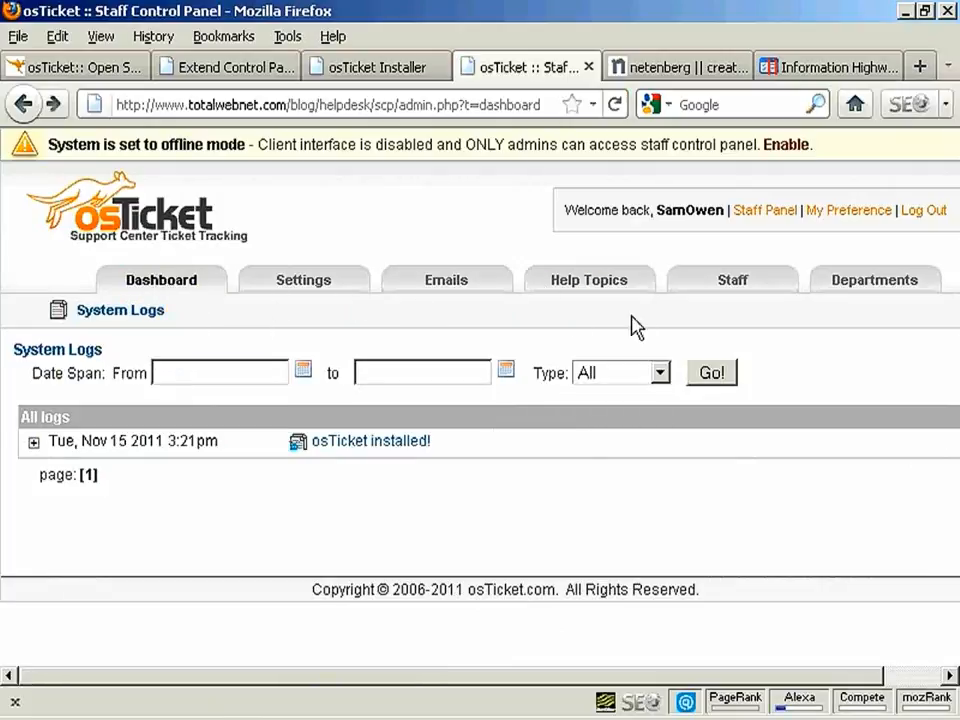
left_click(765, 218)
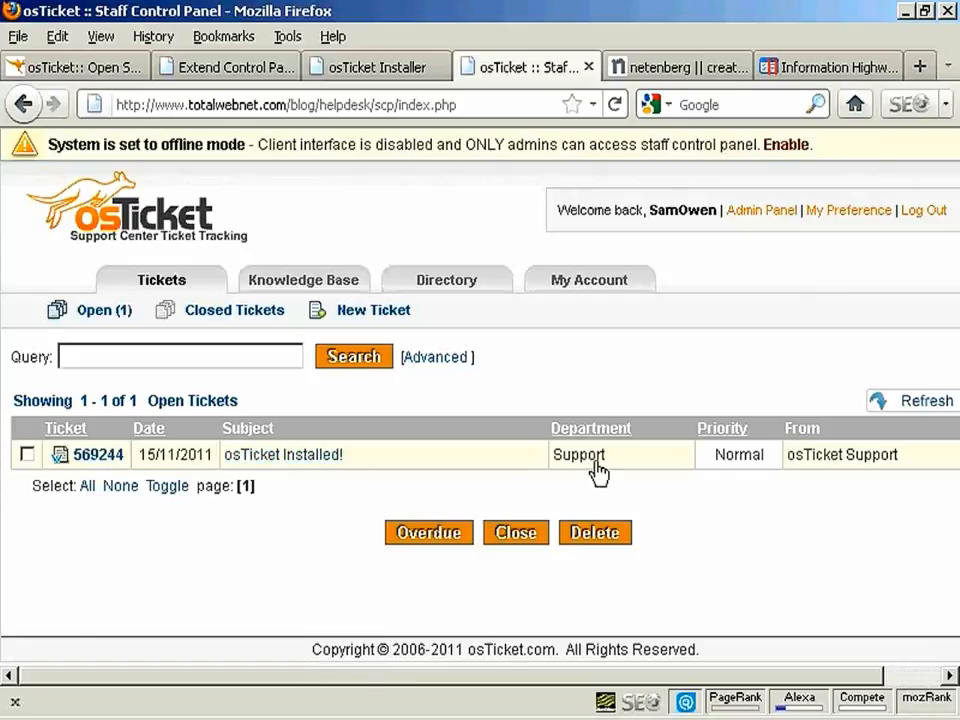
left_click(283, 459)
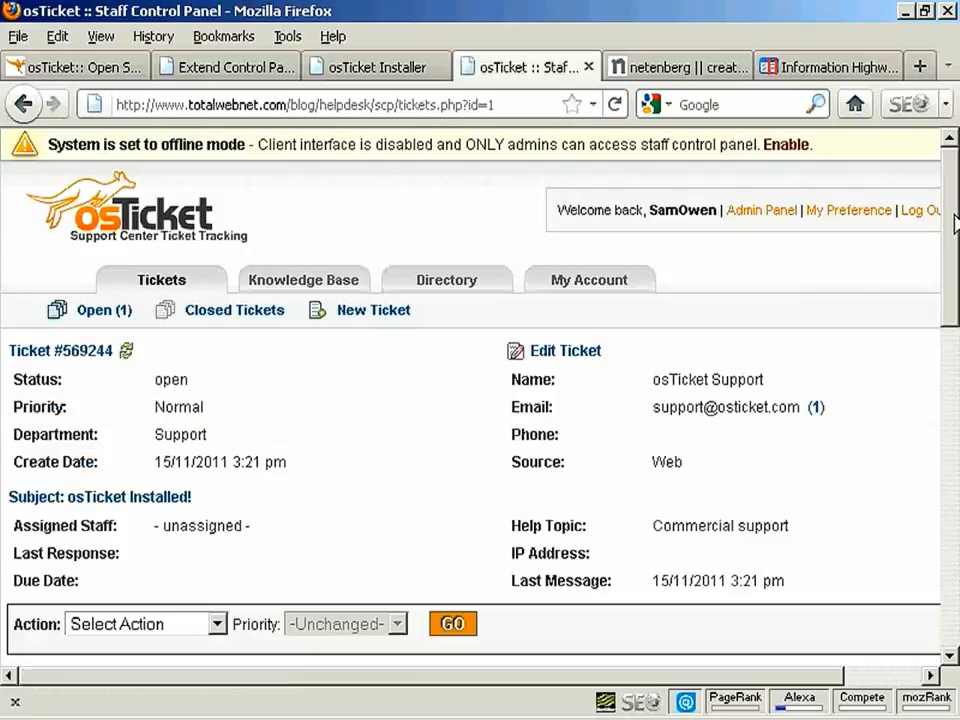
Scroll through ticket 569244 and look at the canned responses without choosing one
scroll(955, 222, "down", 3)
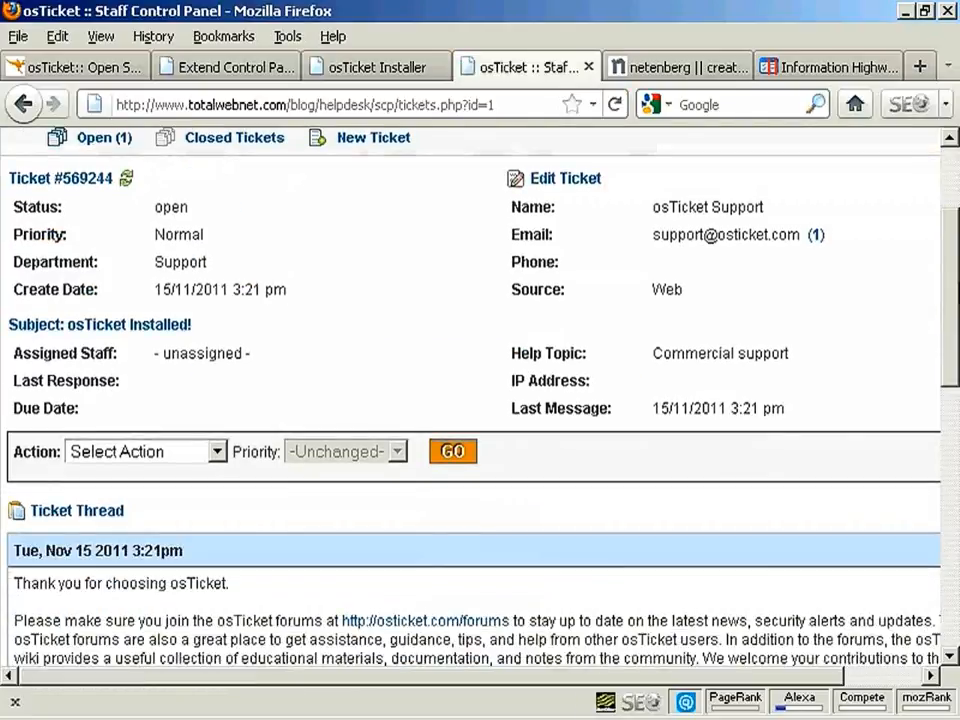
scroll(480, 400, "down", 3)
scroll(952, 372, "down", 3)
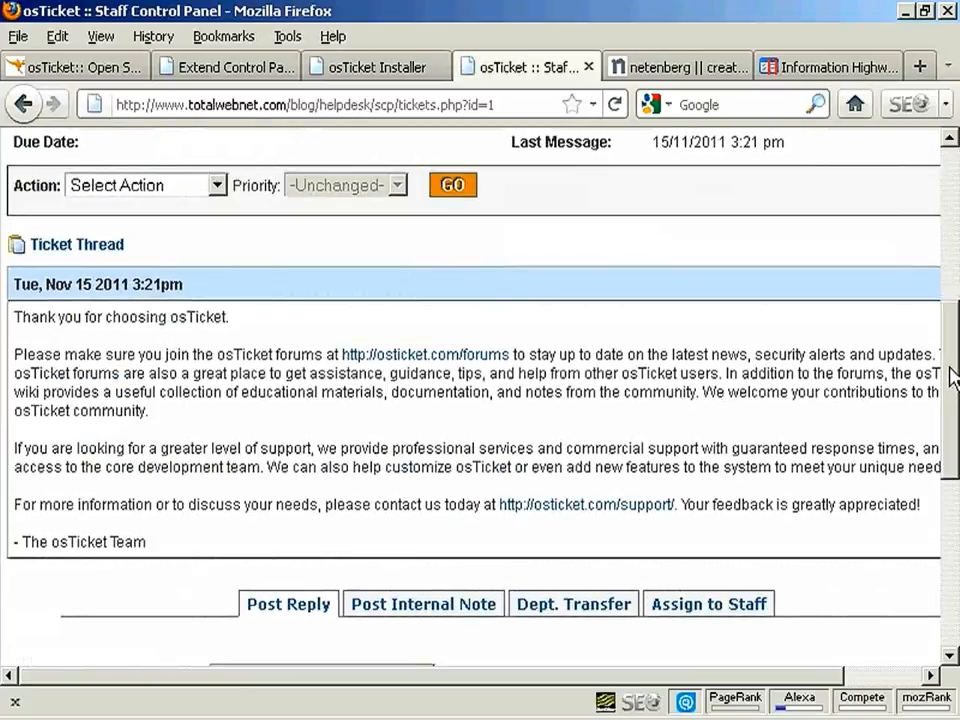
scroll(950, 375, "down", 5)
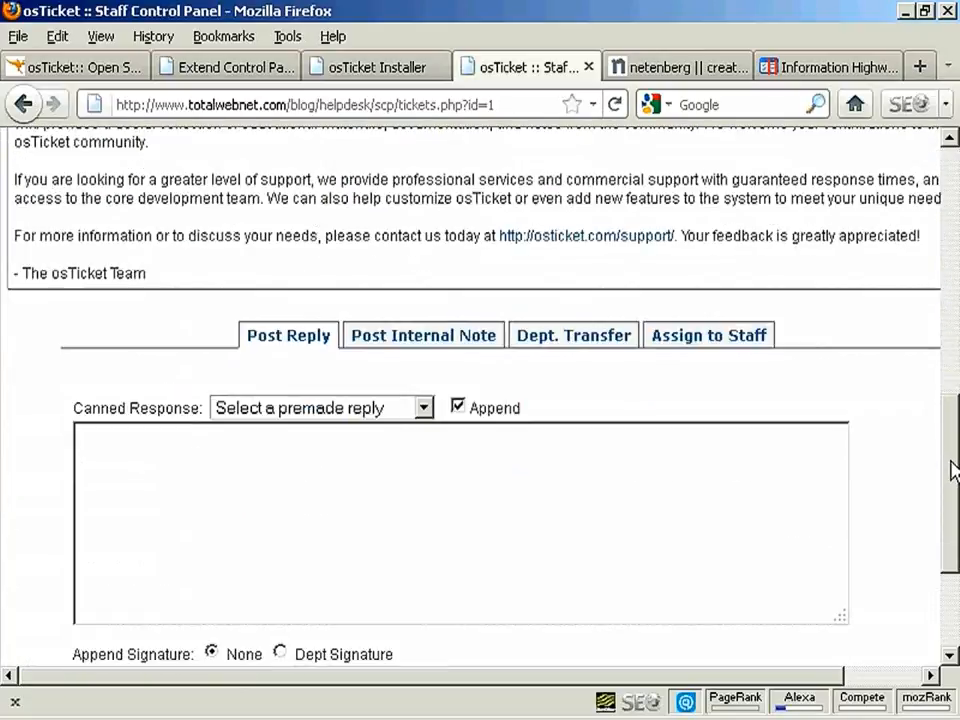
scroll(952, 470, "down", 1)
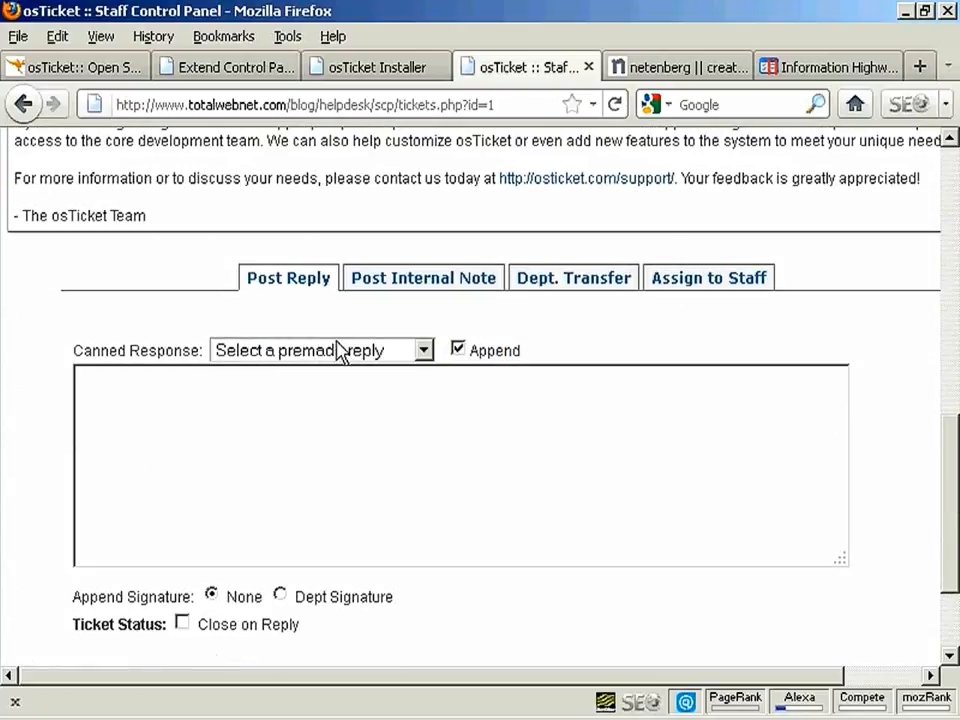
left_click(424, 352)
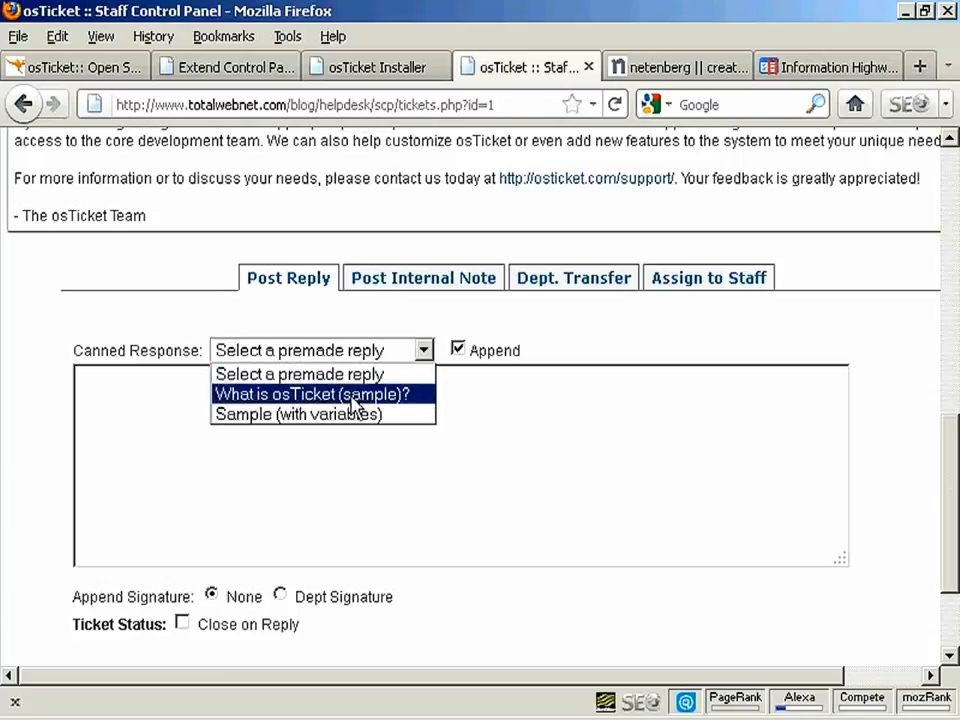
left_click(580, 323)
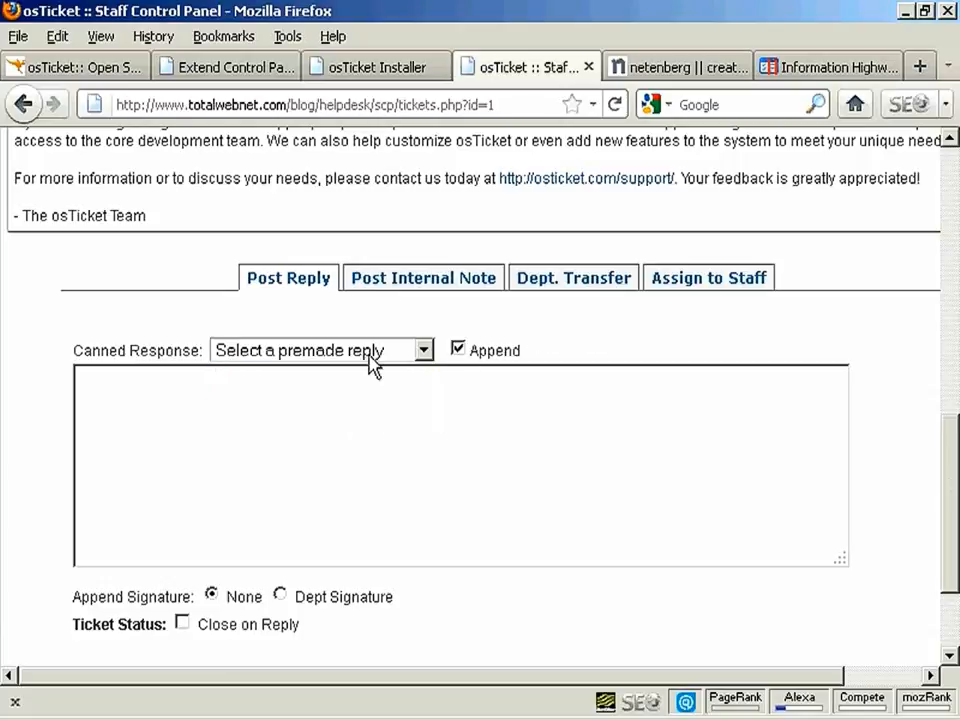
Review the Post Internal Note, Dept. Transfer and Assign to Staff tabs
left_click(442, 290)
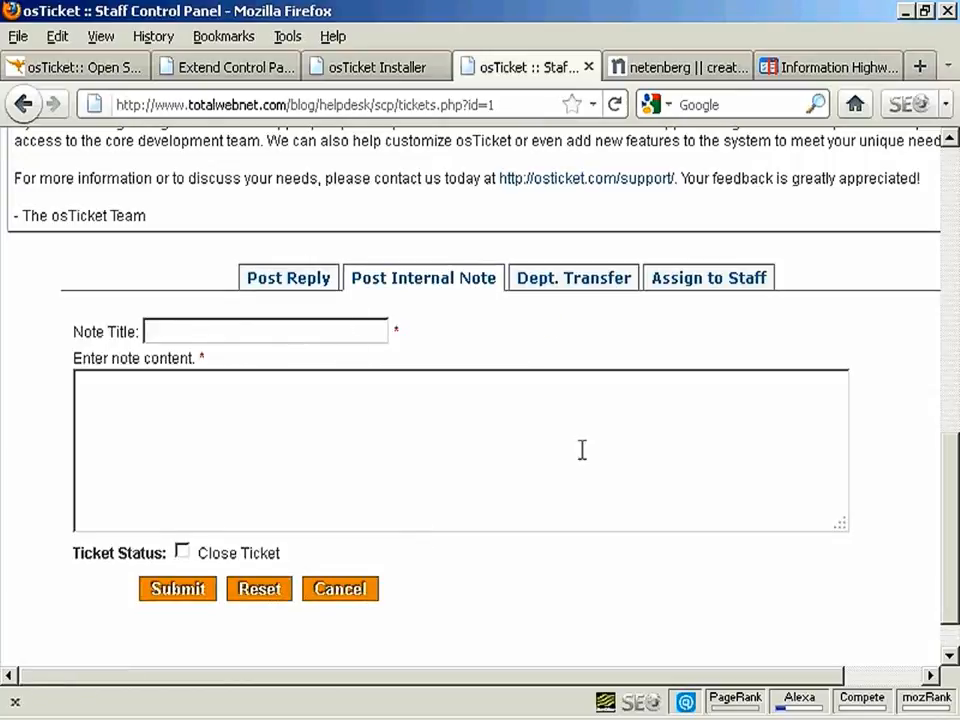
left_click(584, 291)
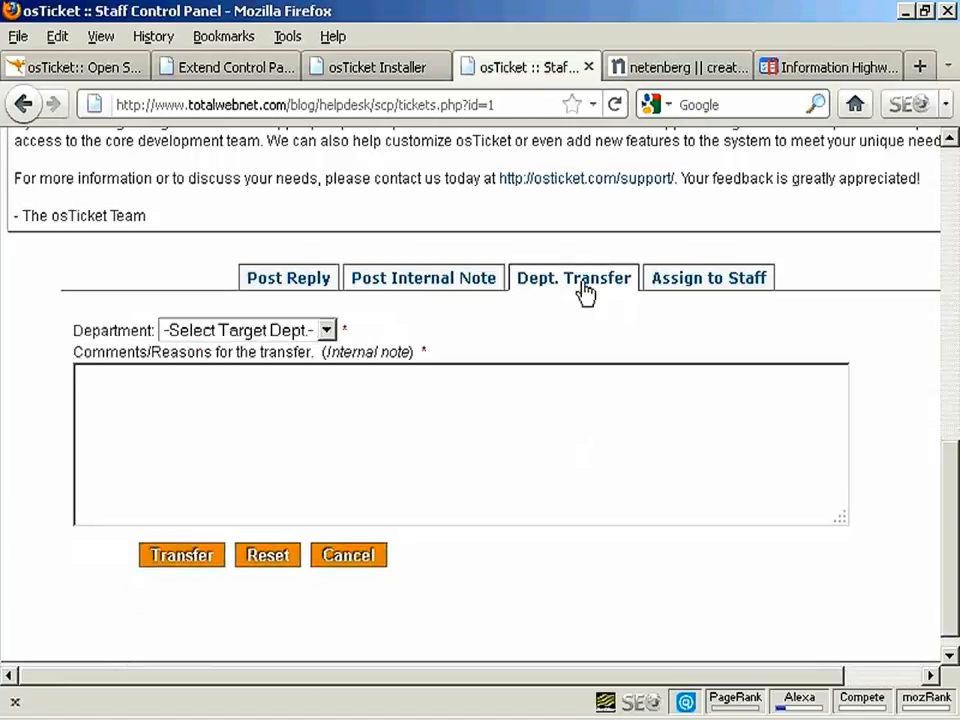
left_click(724, 289)
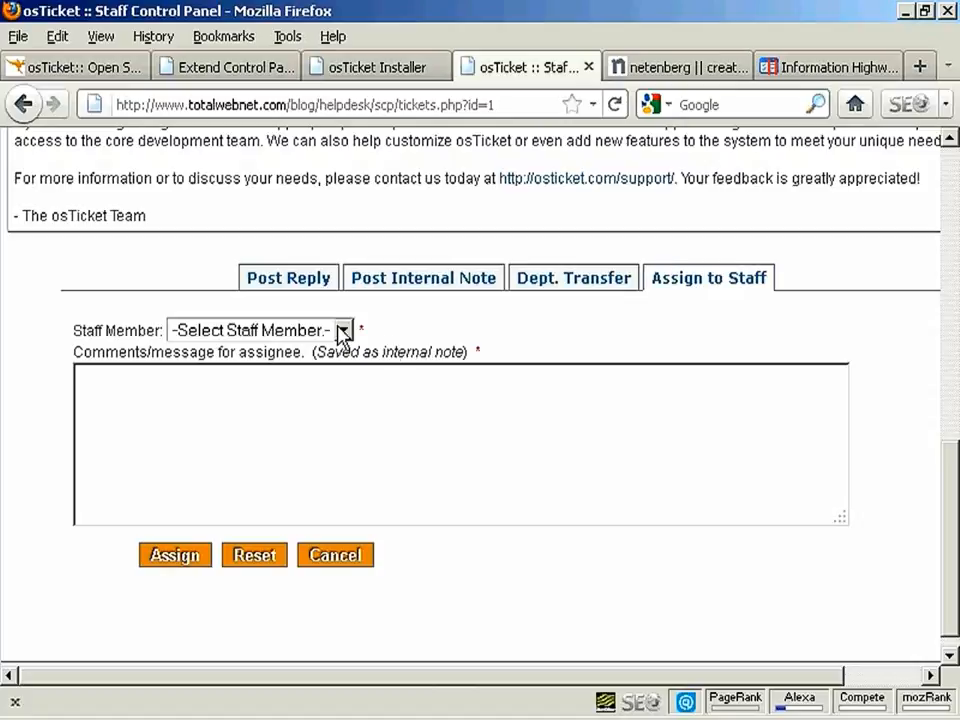
left_click_drag(954, 446, 949, 237)
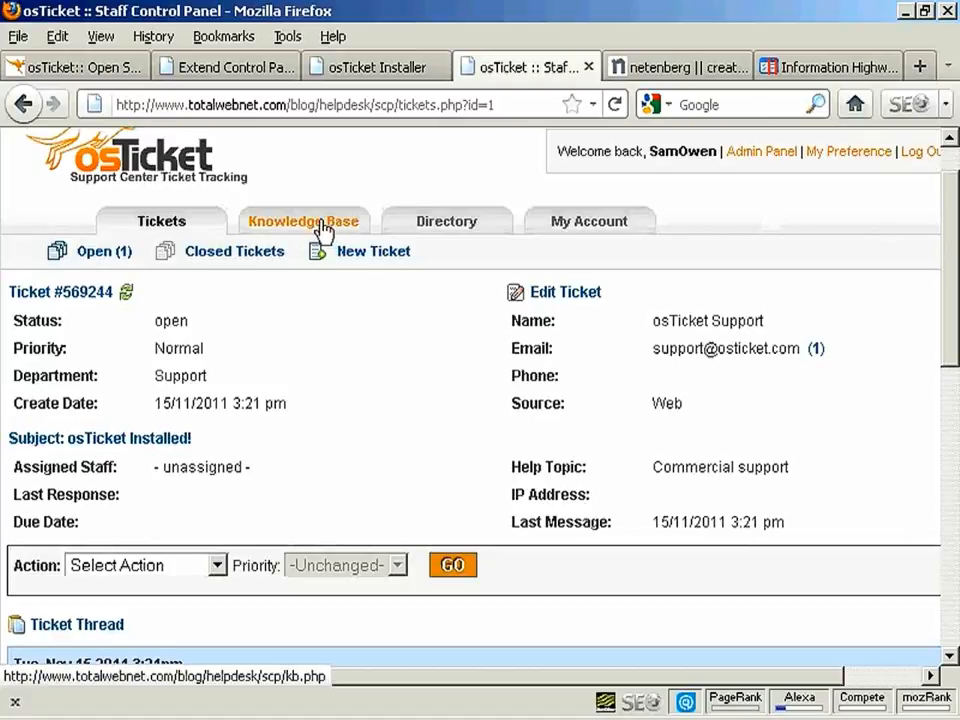
Look over the New Premade Reply form's department choices, then return without creating one
left_click(322, 228)
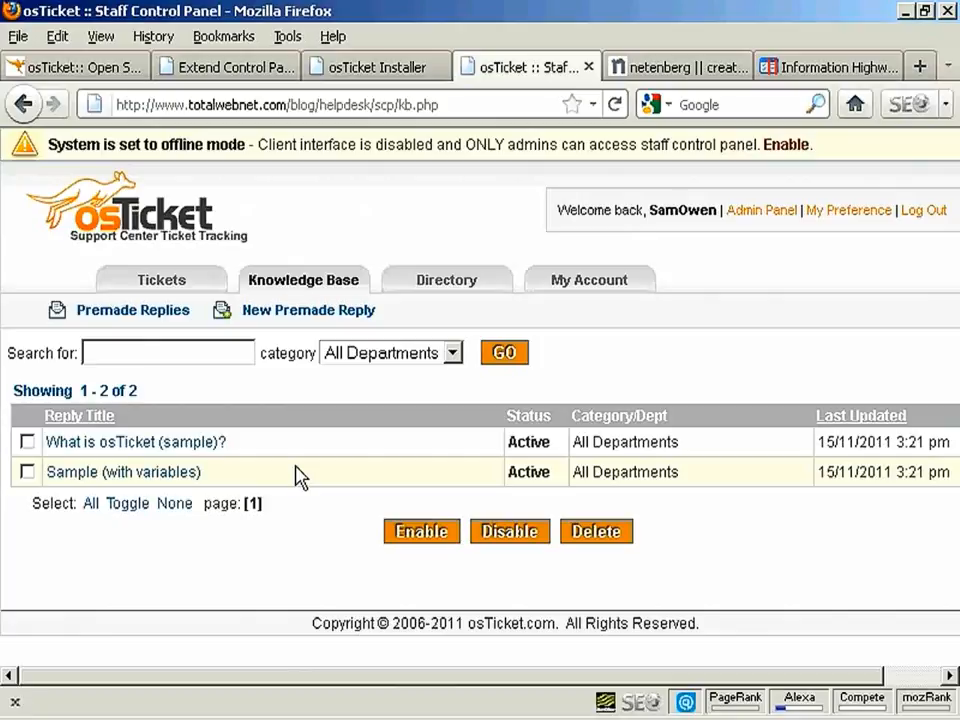
left_click(327, 313)
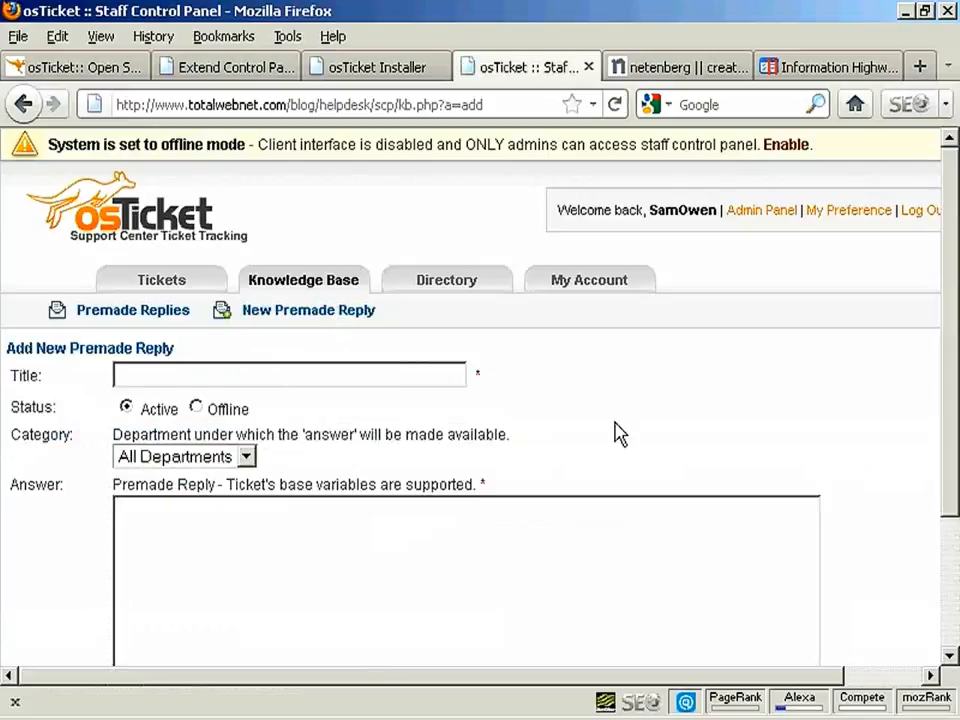
scroll(615, 433, "down", 3)
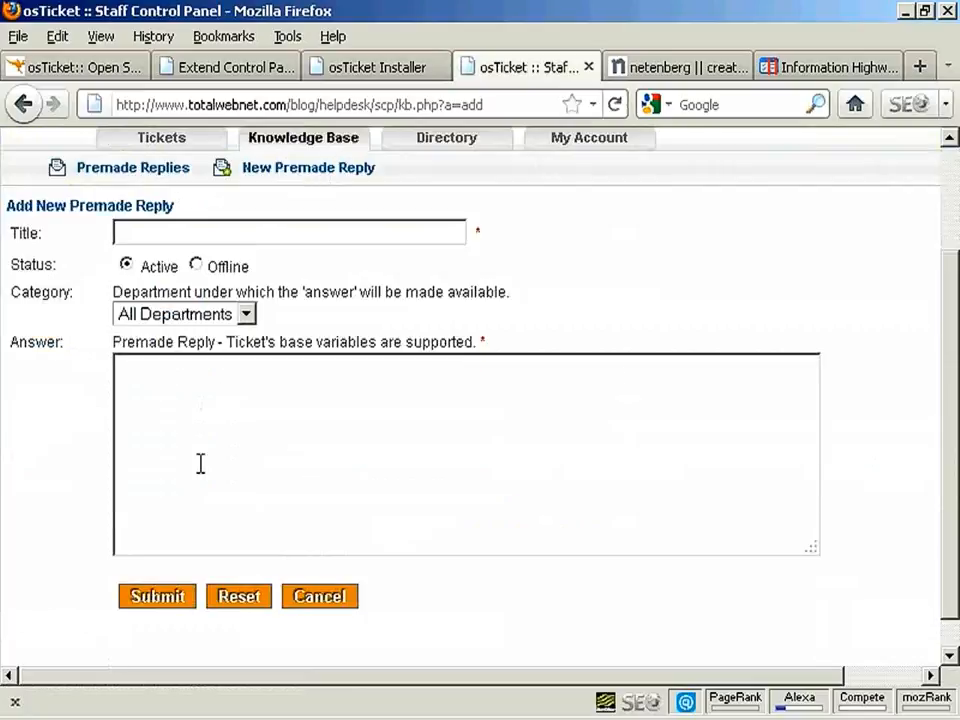
left_click(244, 315)
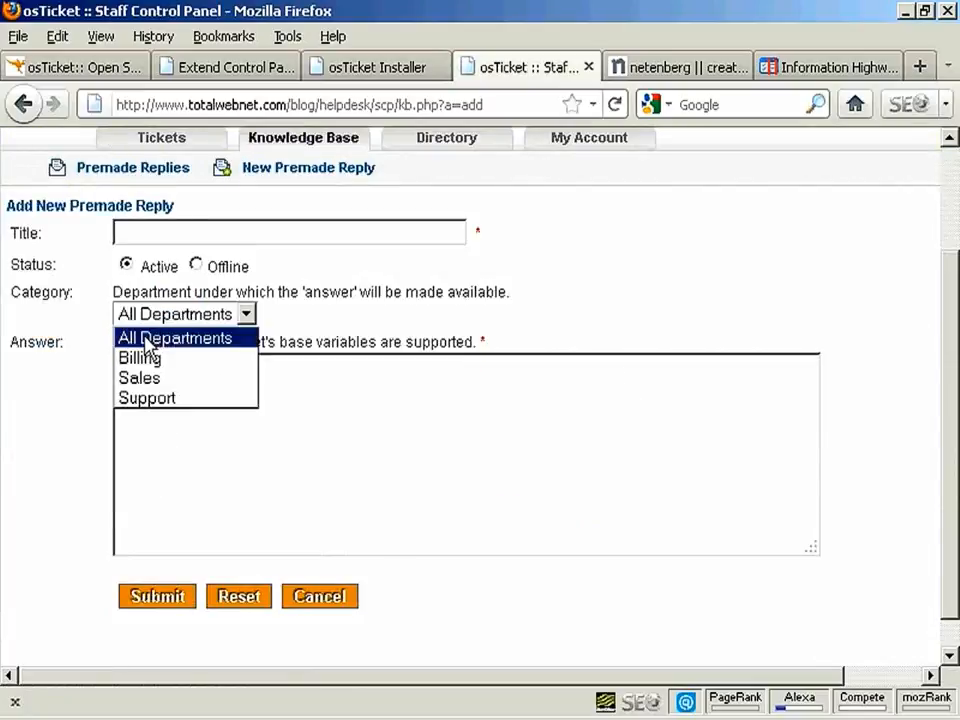
left_click(364, 324)
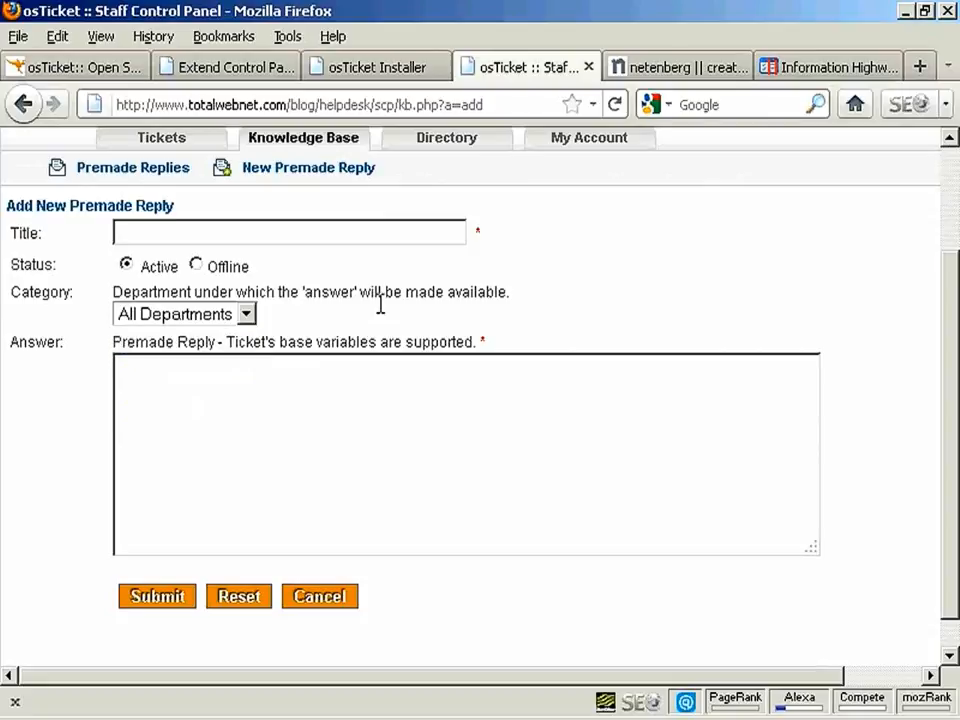
left_click(22, 104)
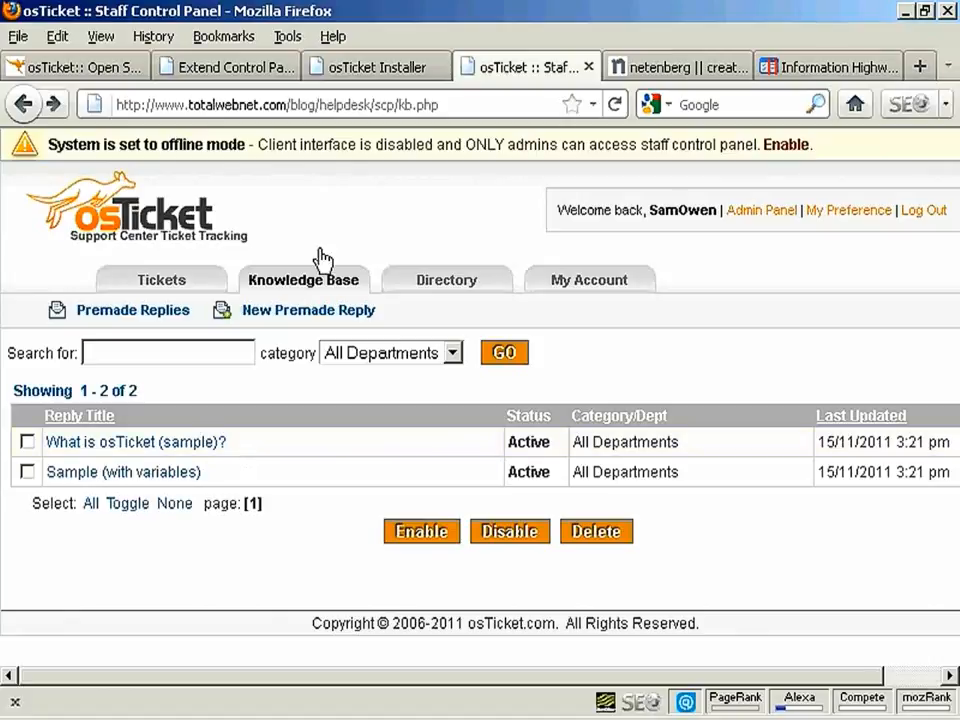
left_click(155, 283)
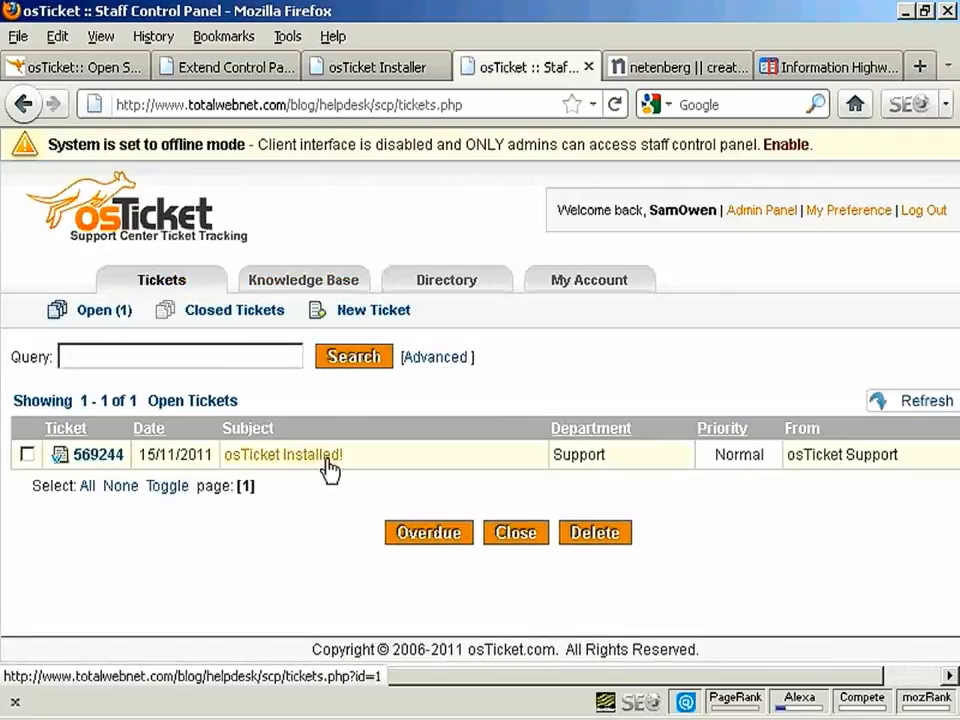
Select ticket 569244 and close it, confirming the prompt
left_click(27, 455)
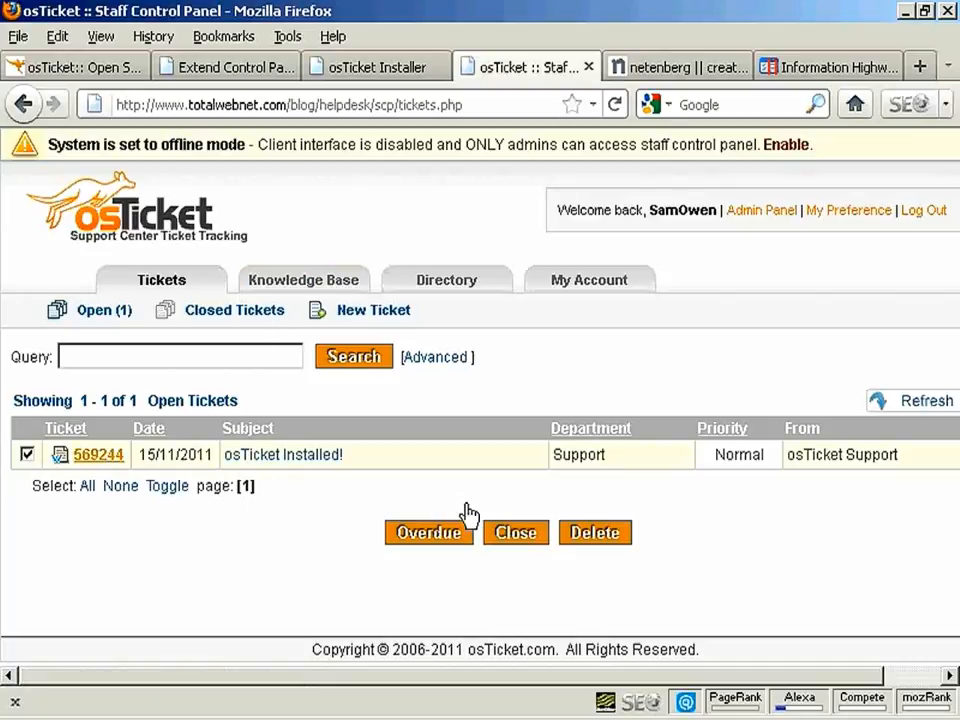
left_click(516, 535)
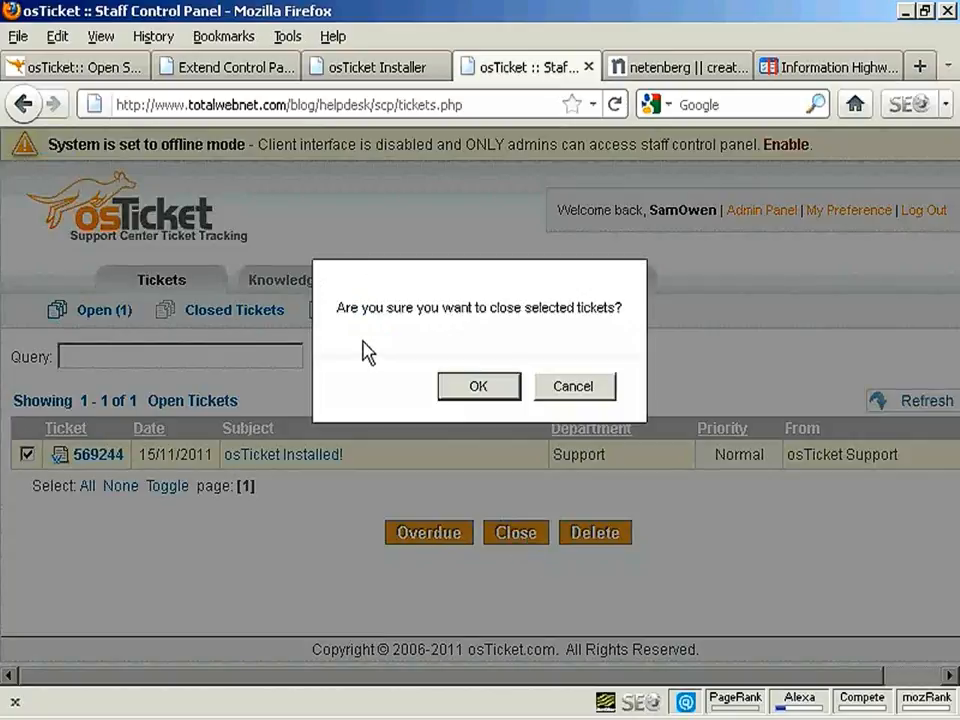
left_click(494, 390)
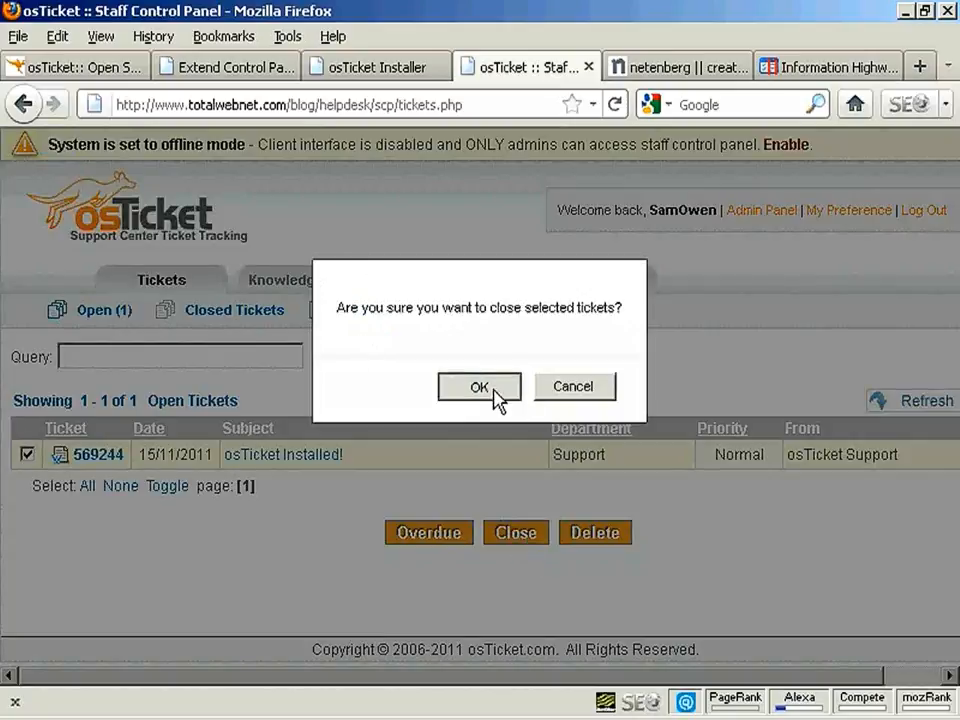